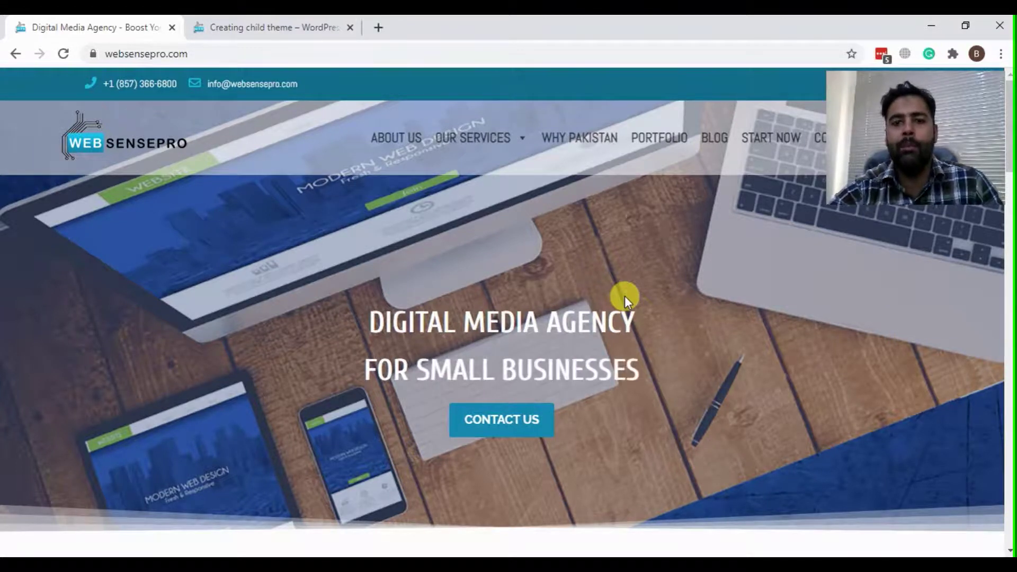
# Check the 2021 copyright year in the live site's footer, then close the websensepro.com tab
pyautogui.scroll(-20, 120, 265)
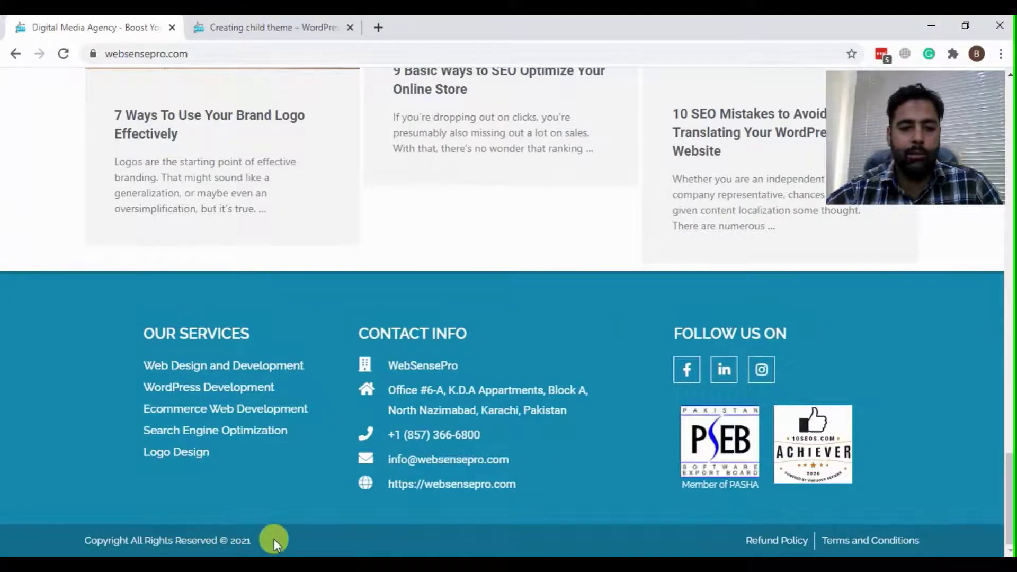
pyautogui.moveTo(274, 544); pyautogui.dragTo(231, 536)
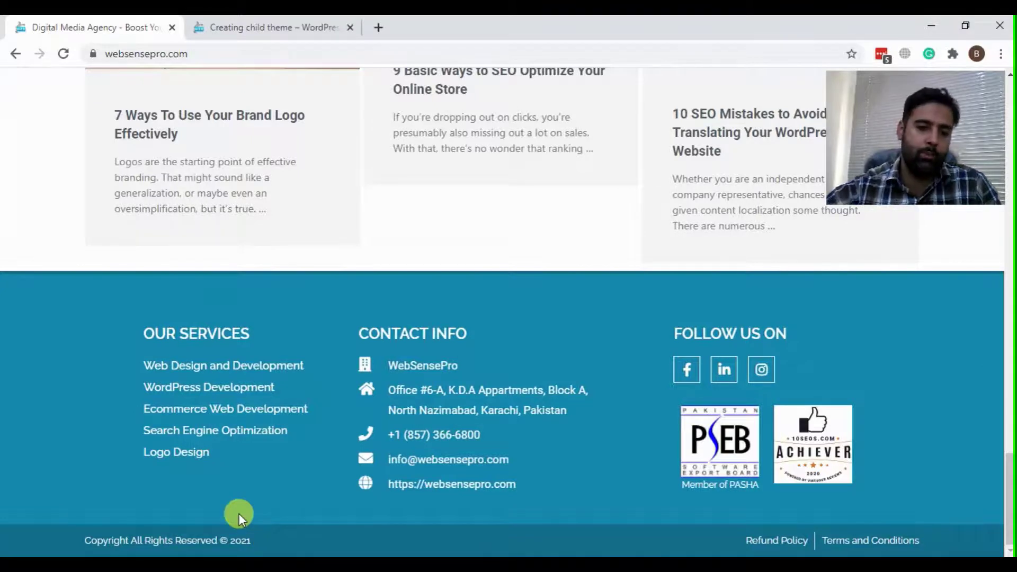
pyautogui.scroll(20, 111, 428)
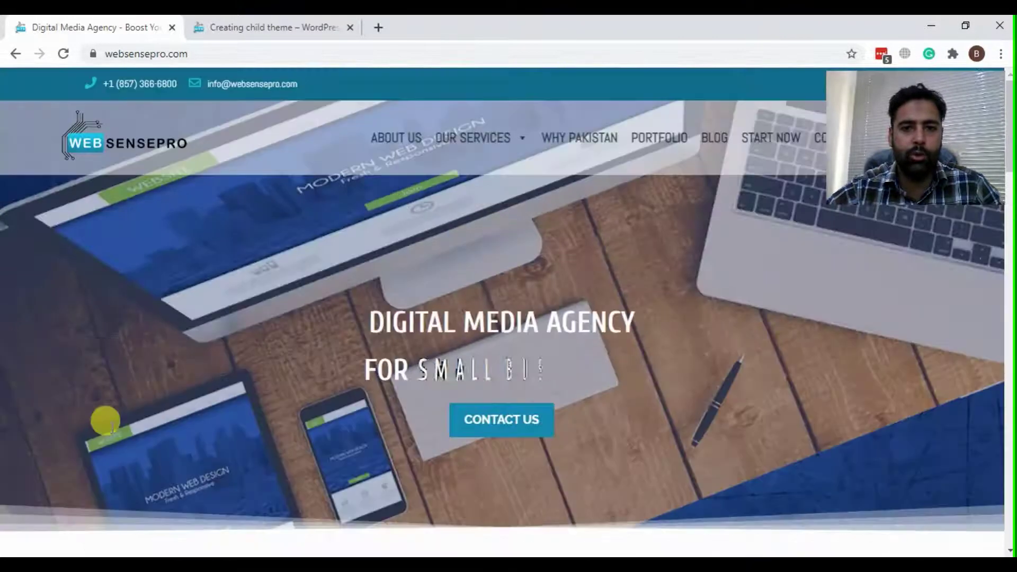
pyautogui.hotkey('ctrl', 'w')
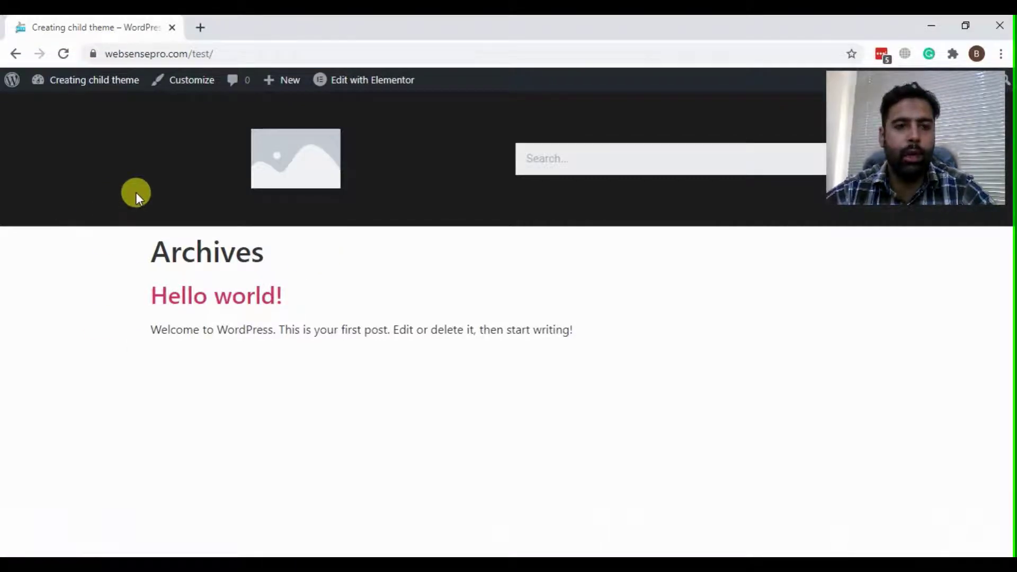
# Open the WordPress Dashboard in a new tab and switch to it
pyautogui.moveTo(109, 84)
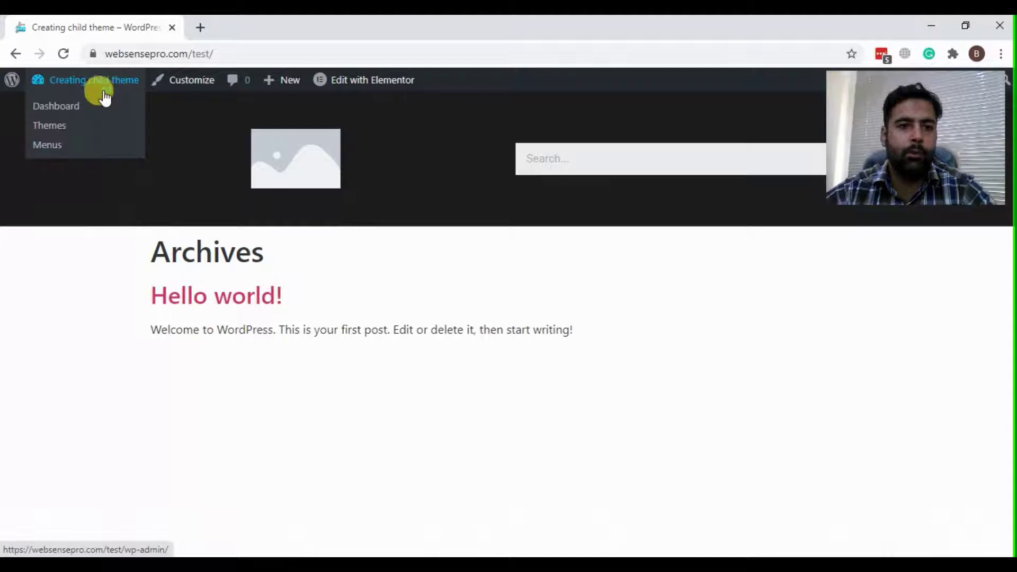
pyautogui.rightClick(73, 112)
pyautogui.click(88, 114)
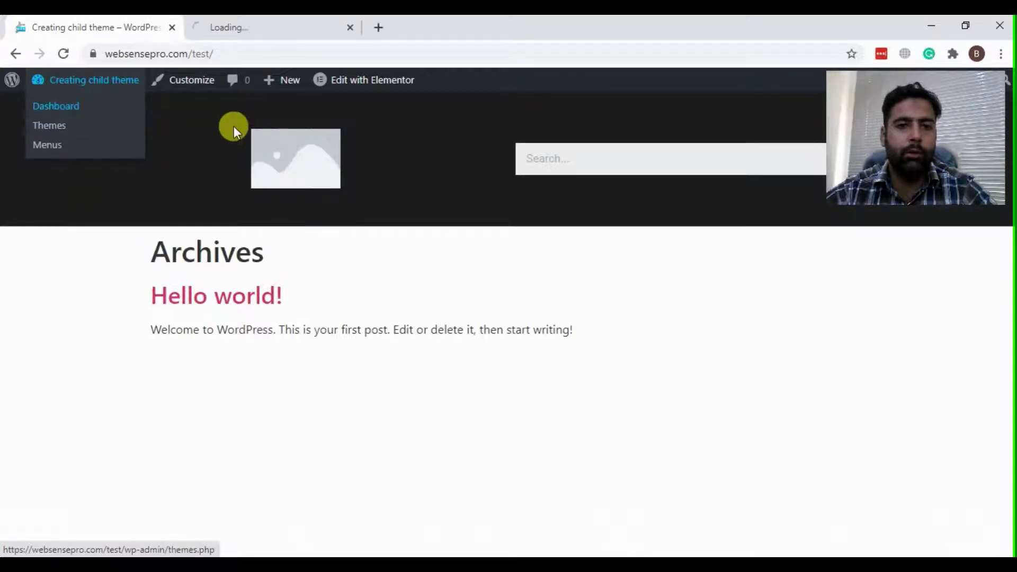
pyautogui.click(247, 31)
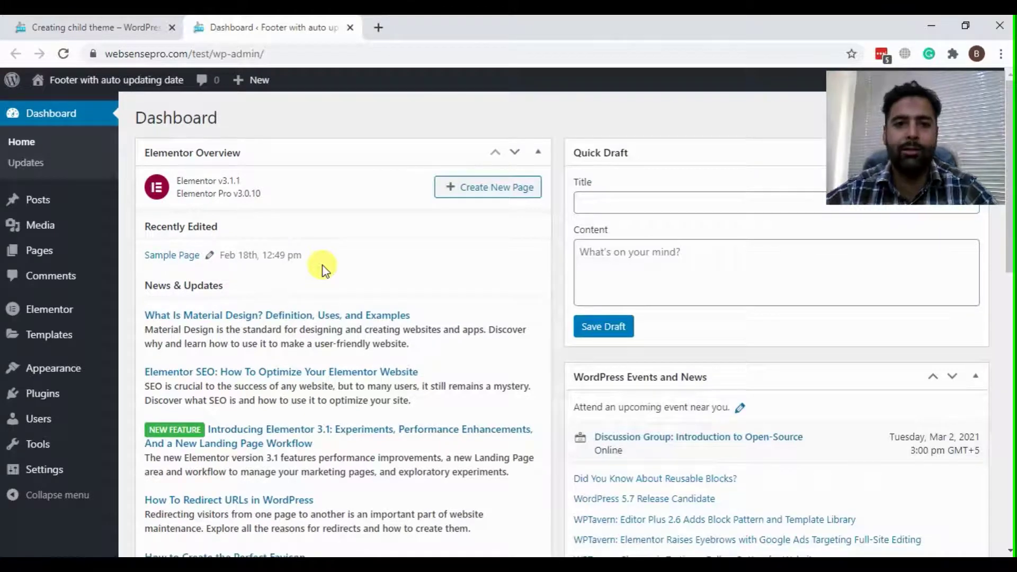
# Point out the Elementor v3.1.1 and Elementor Pro v3.0.10 versions, then right-click Theme Builder
pyautogui.moveTo(262, 194)
pyautogui.mouseDown()
pyautogui.moveTo(177, 193)
pyautogui.moveTo(252, 177)
pyautogui.mouseUp()
pyautogui.click(270, 195)
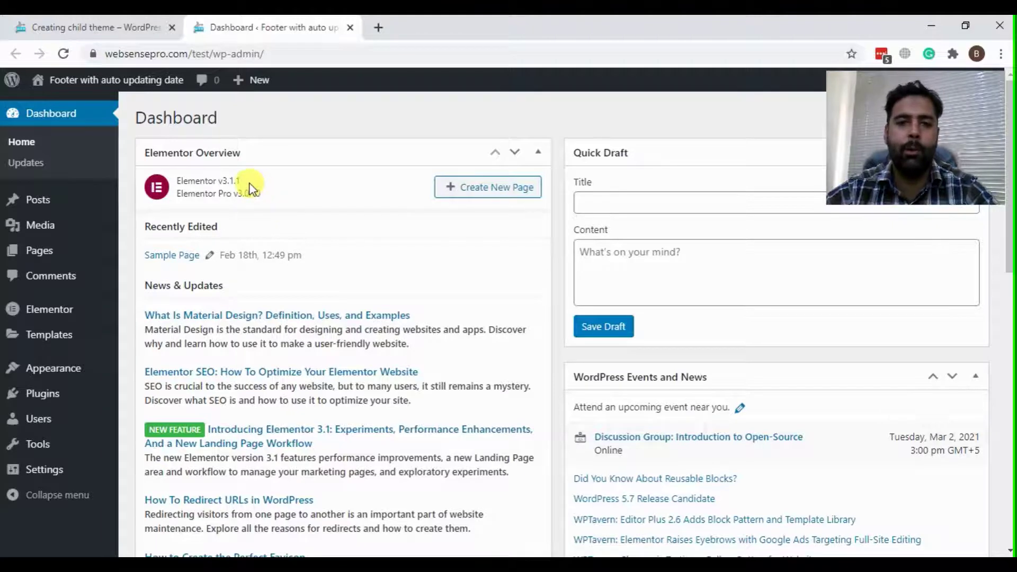
pyautogui.moveTo(250, 181); pyautogui.dragTo(163, 181)
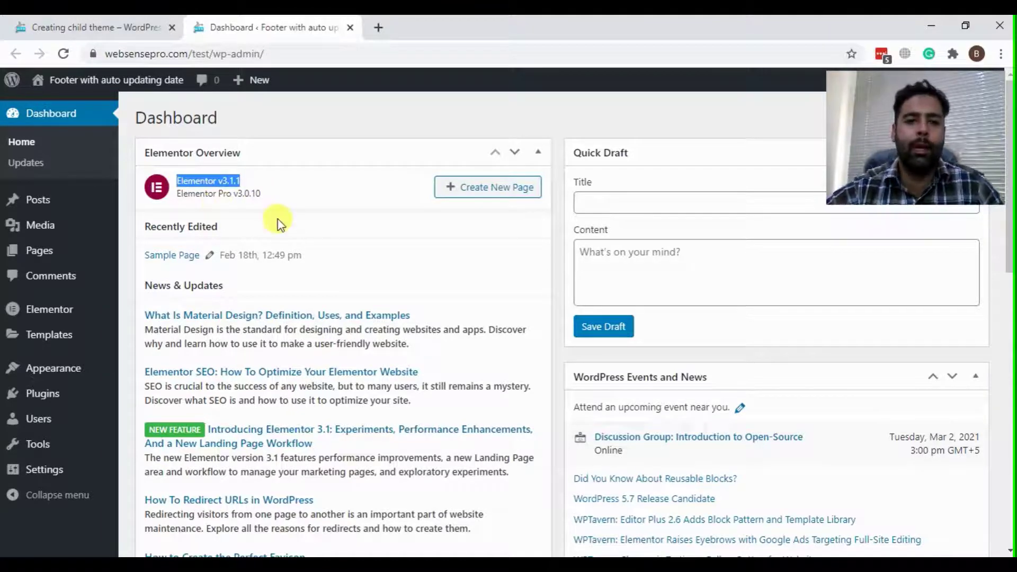
pyautogui.click(258, 200)
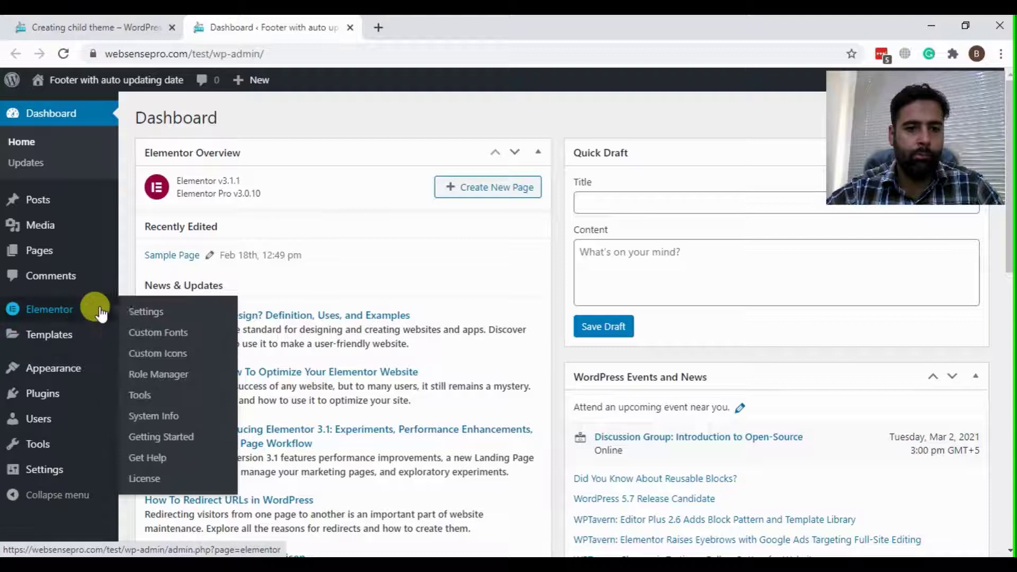
pyautogui.moveTo(74, 335)
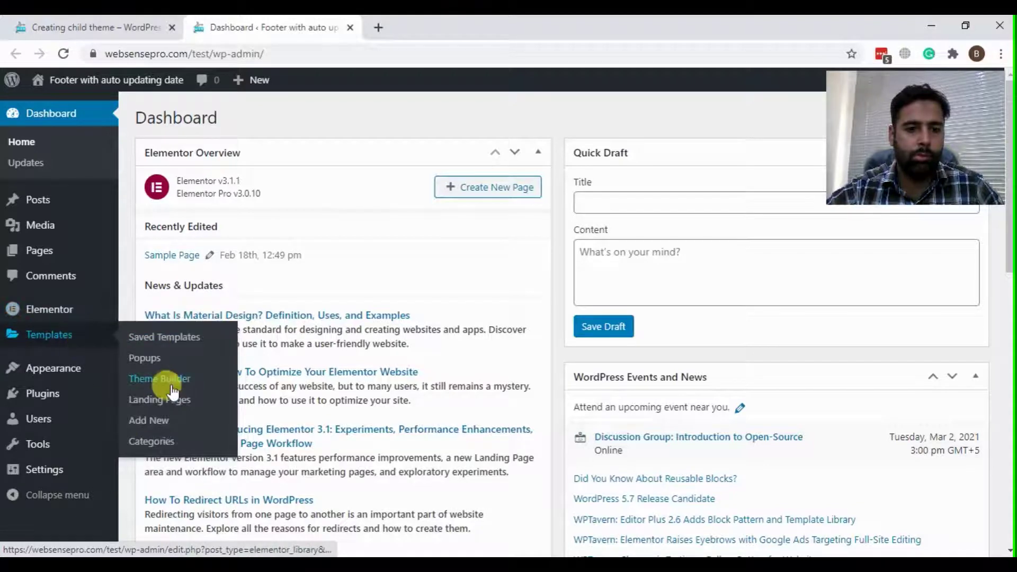
pyautogui.rightClick(173, 391)
# In Theme Builder's Footer list, open Elementor Footer #20 (Entire Site) in the Elementor editor
pyautogui.click(212, 397)
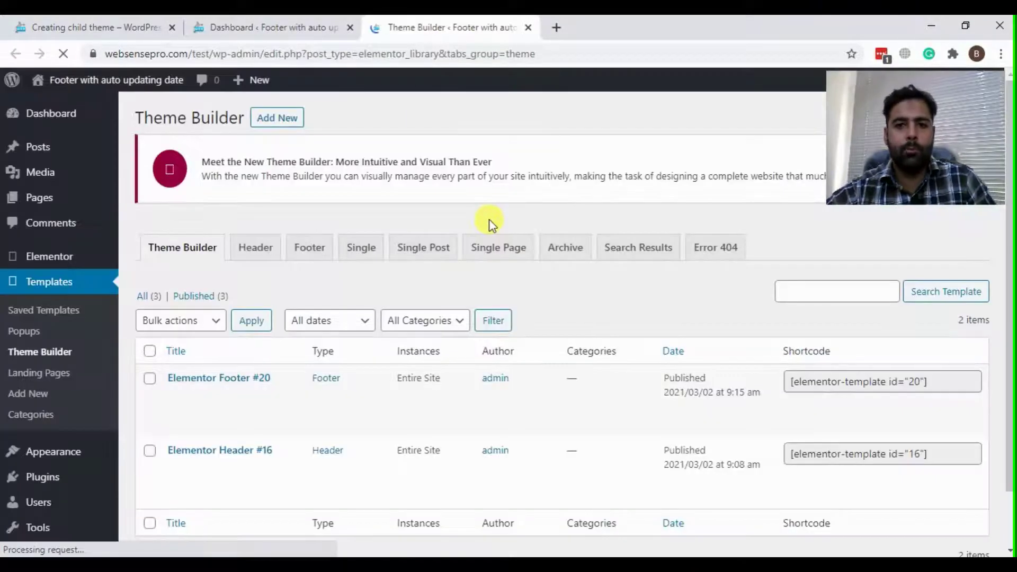
pyautogui.click(313, 251)
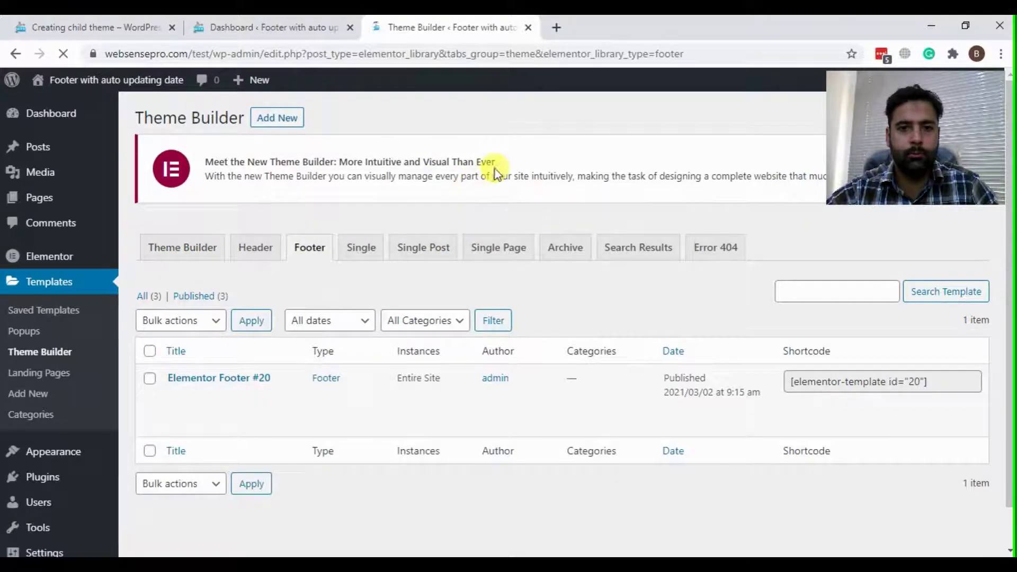
pyautogui.scroll(-1, 570, 208)
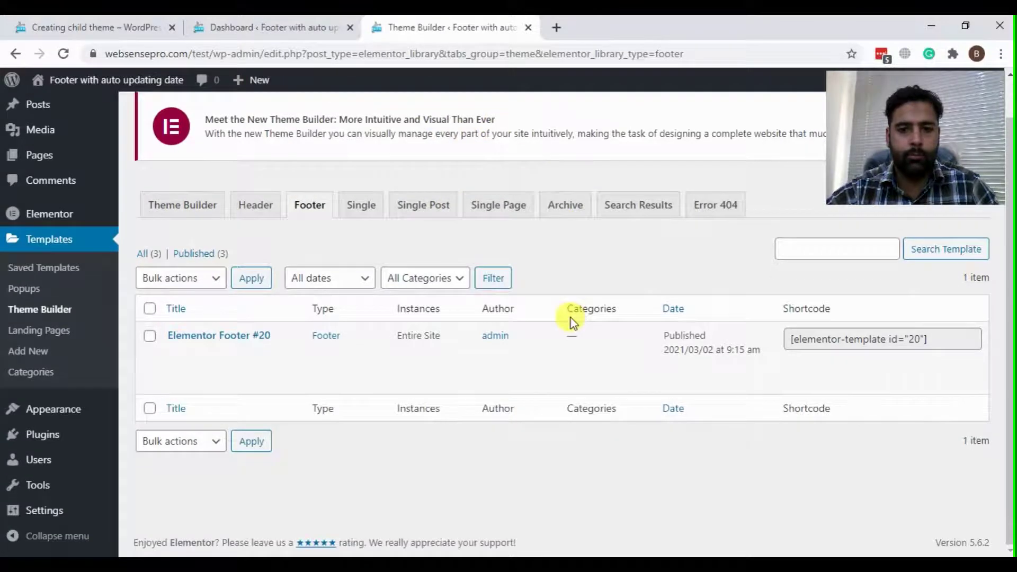
pyautogui.scroll(1, 570, 321)
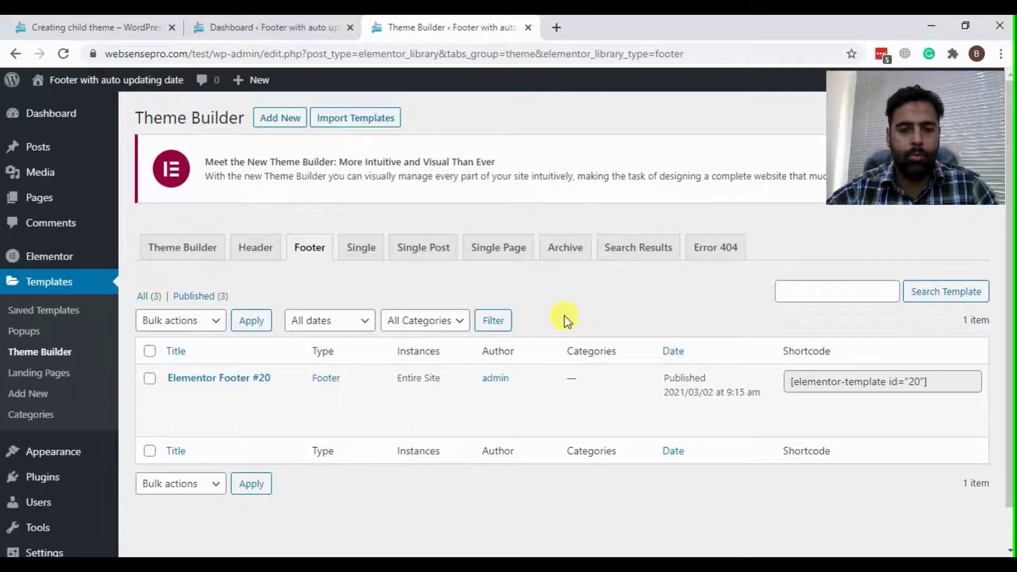
pyautogui.moveTo(284, 398)
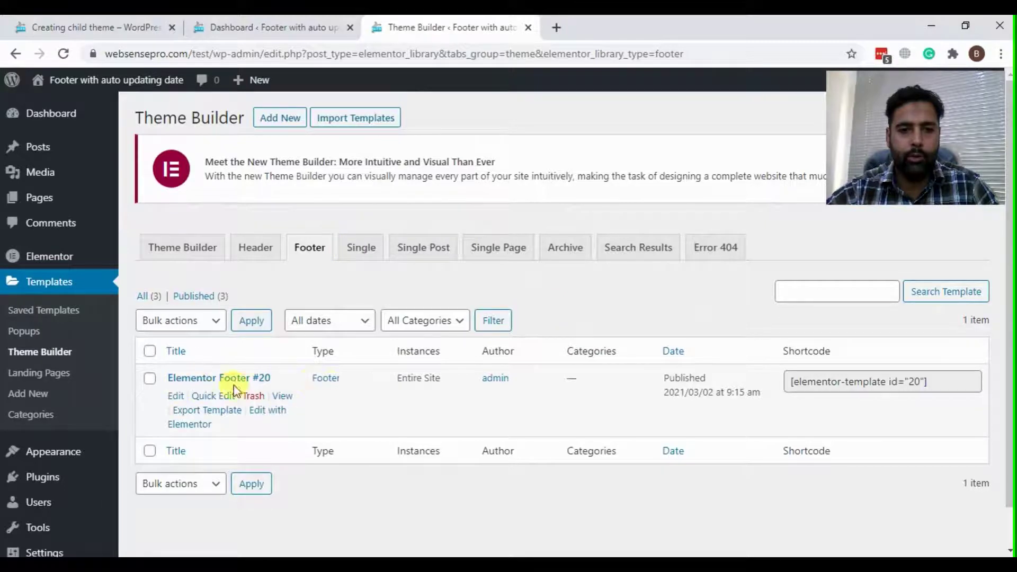
pyautogui.moveTo(445, 383); pyautogui.dragTo(397, 378)
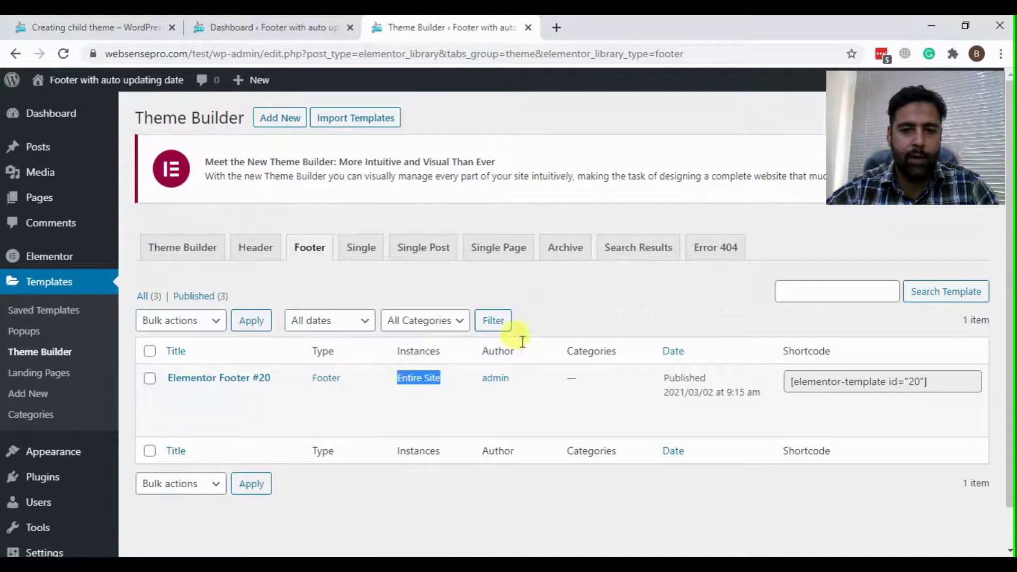
pyautogui.click(587, 305)
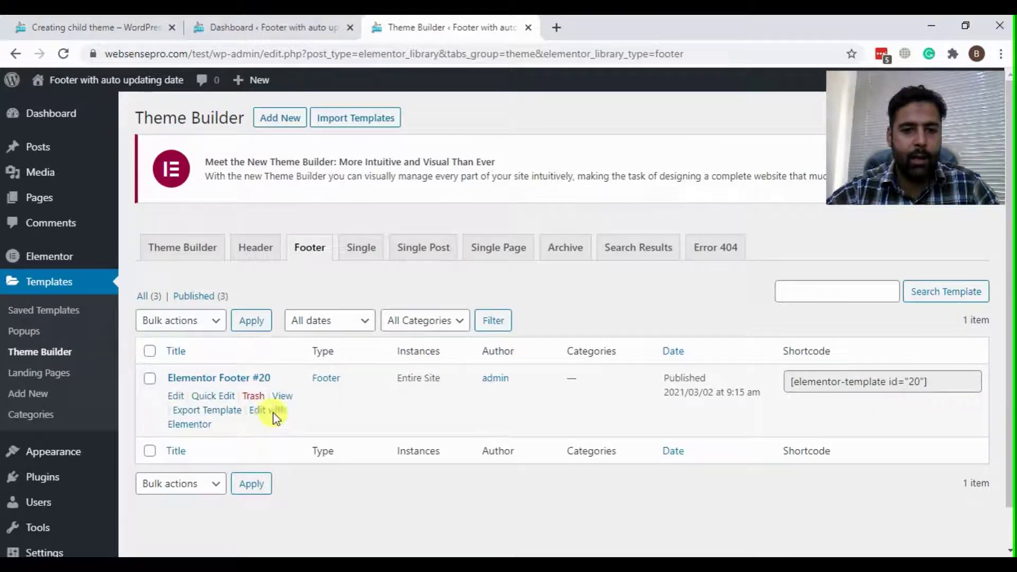
pyautogui.click(268, 411)
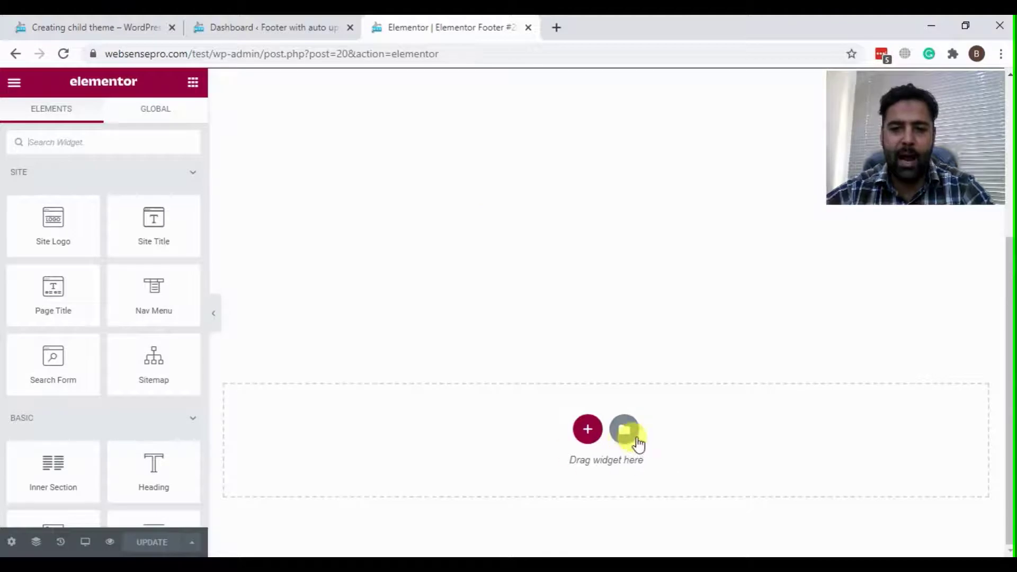
# Insert the Grow with confidence block from the Library's Blocks > Footer into the canvas
pyautogui.click(625, 435)
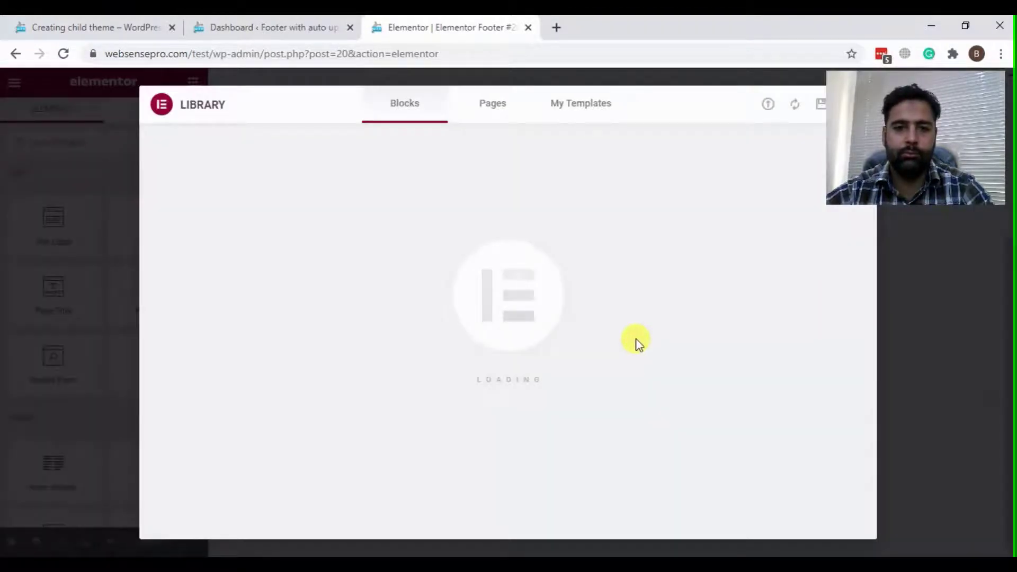
pyautogui.click(563, 119)
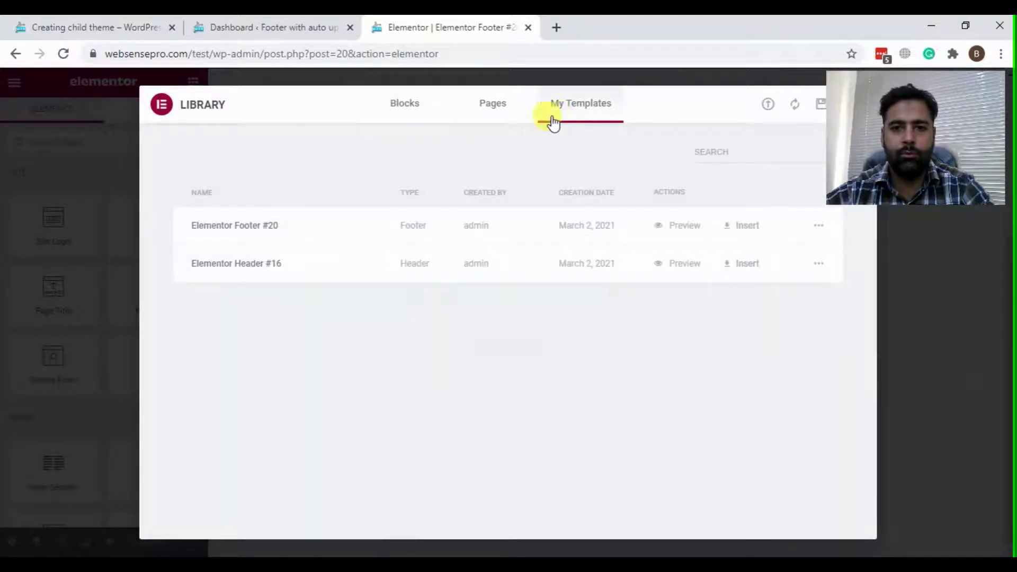
pyautogui.click(417, 117)
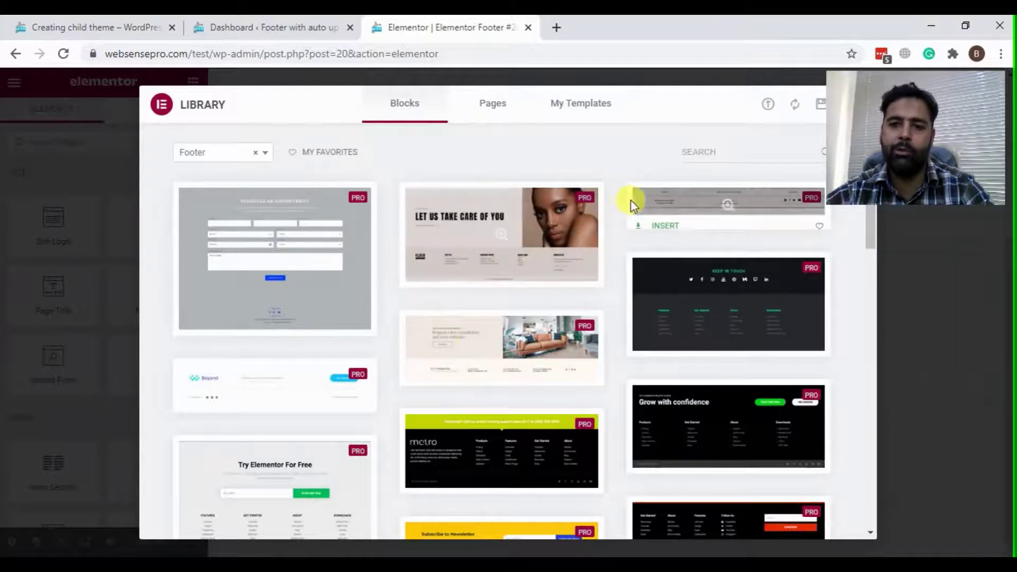
pyautogui.scroll(-2, 501, 233)
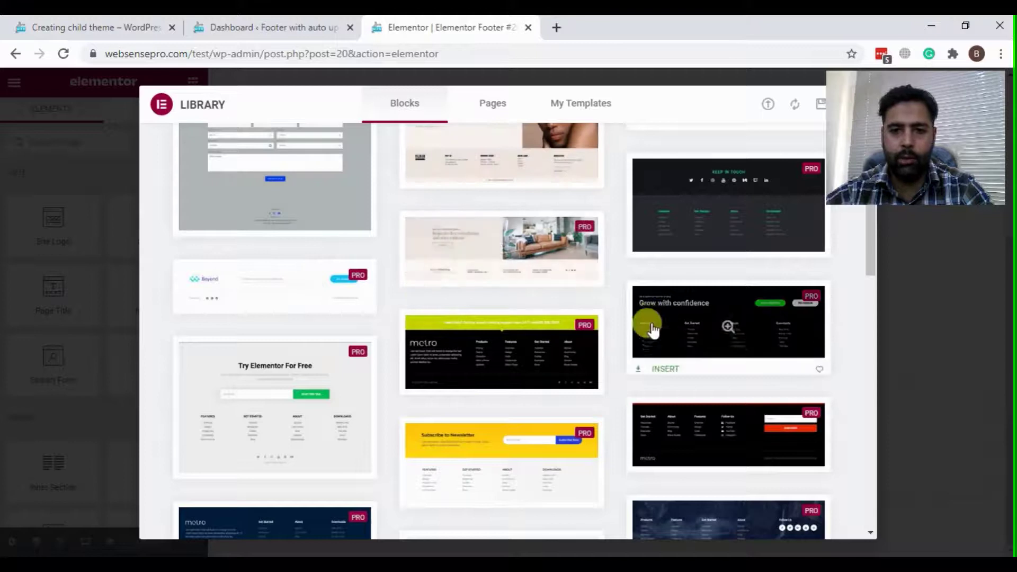
pyautogui.click(663, 366)
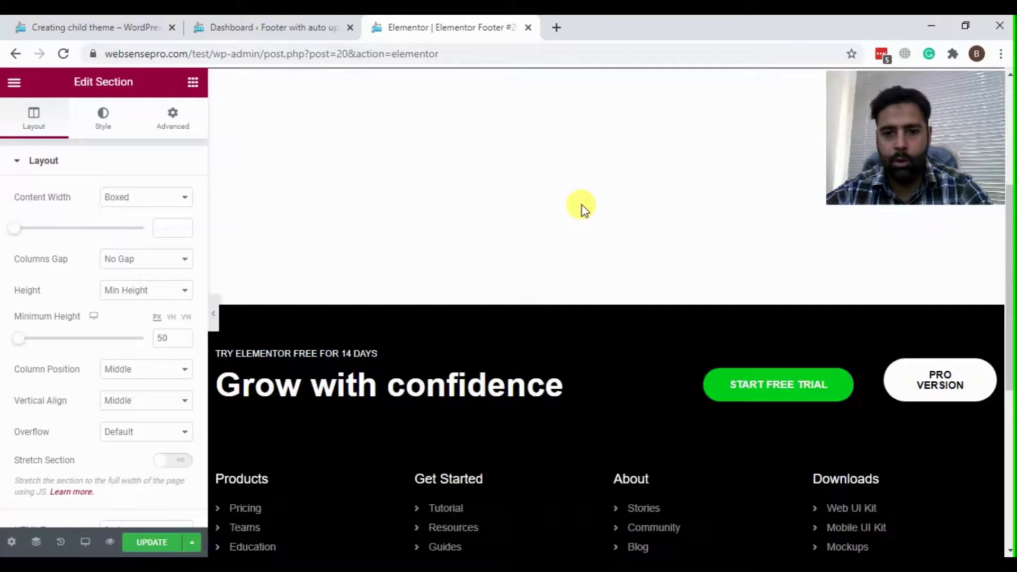
pyautogui.scroll(-3, 581, 203)
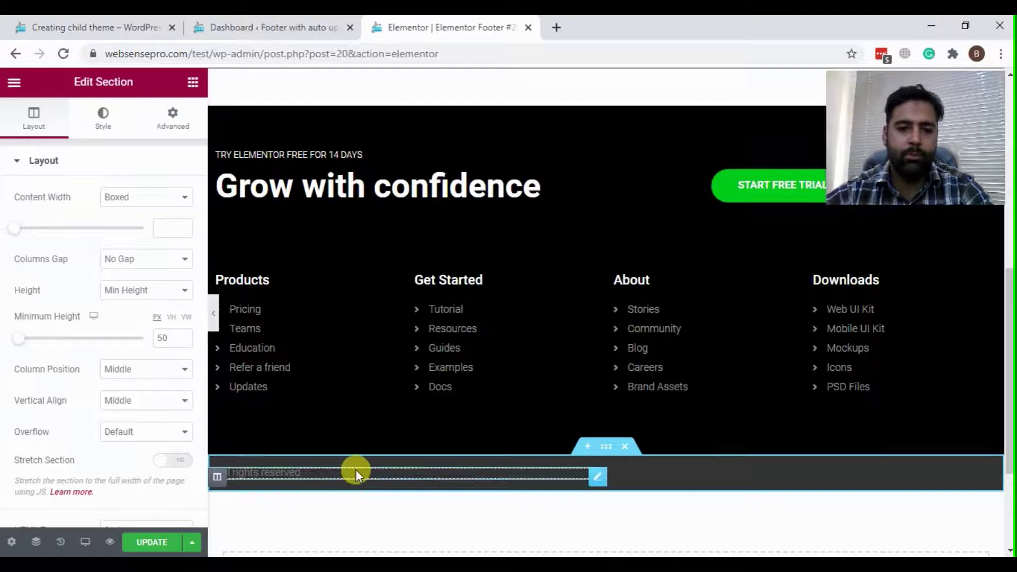
# Copy the bottom heading's '© All rights reserved' title into a spare browser tab
pyautogui.click(537, 475)
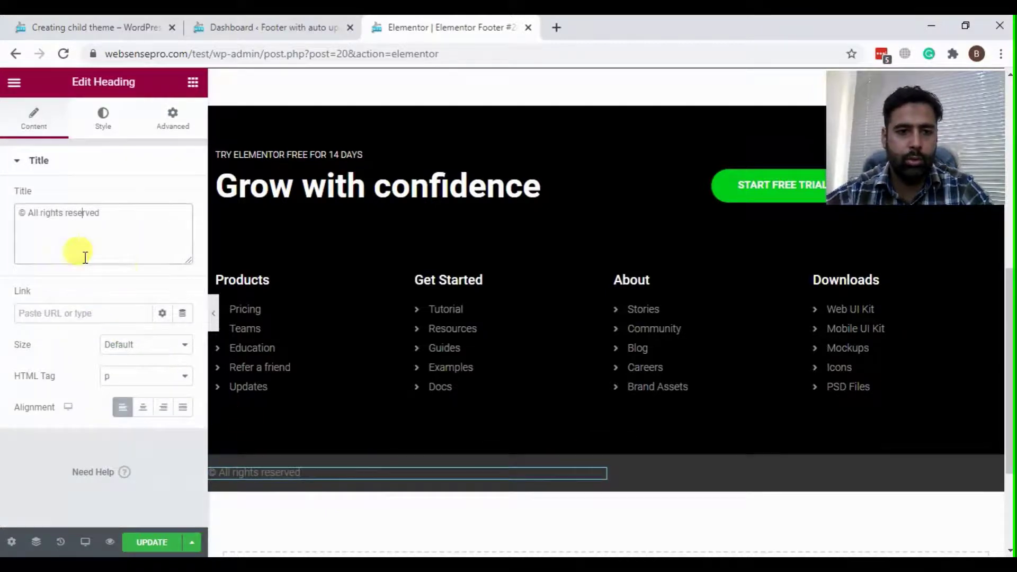
pyautogui.click(132, 169)
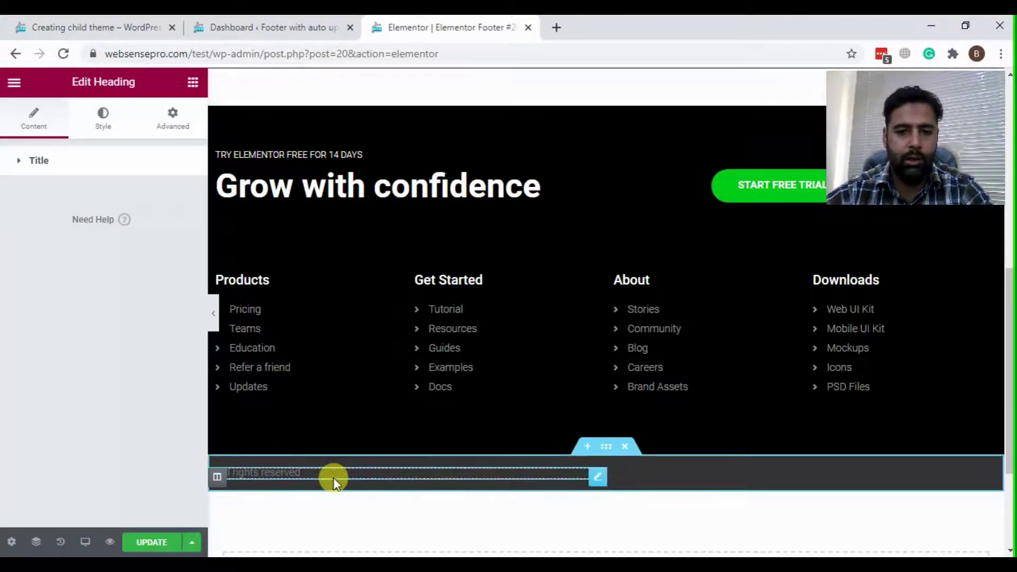
pyautogui.click(14, 162)
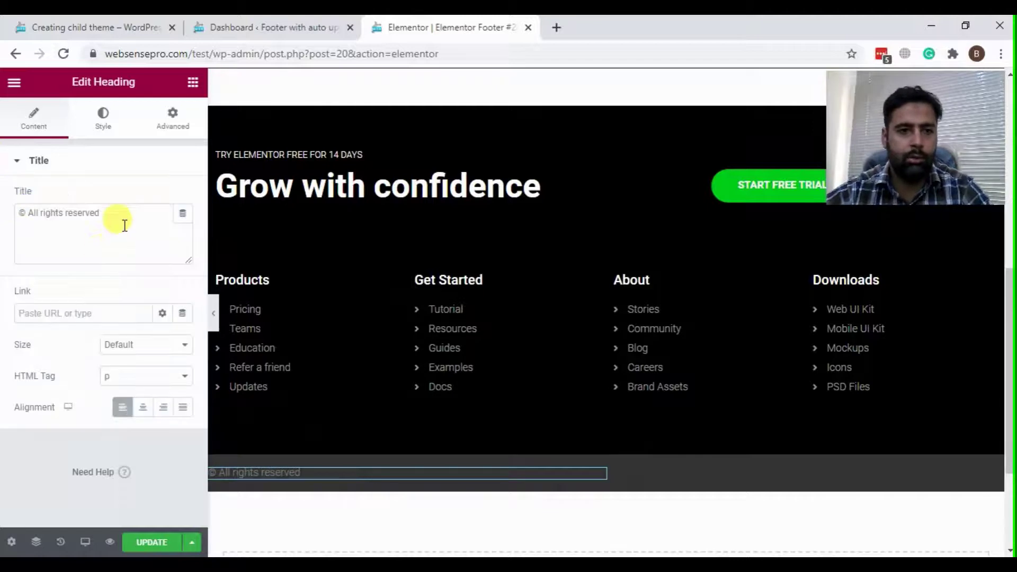
pyautogui.tripleClick(113, 217)
pyautogui.hotkey('ctrl', 'c')
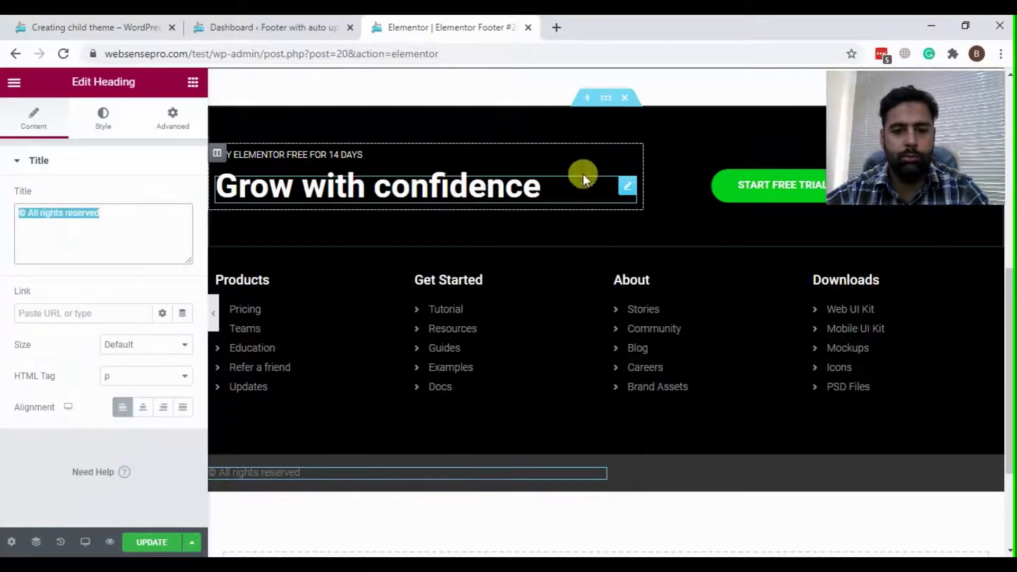
pyautogui.click(557, 27)
pyautogui.hotkey('ctrl', 'v')
pyautogui.click(459, 26)
pyautogui.click(129, 232)
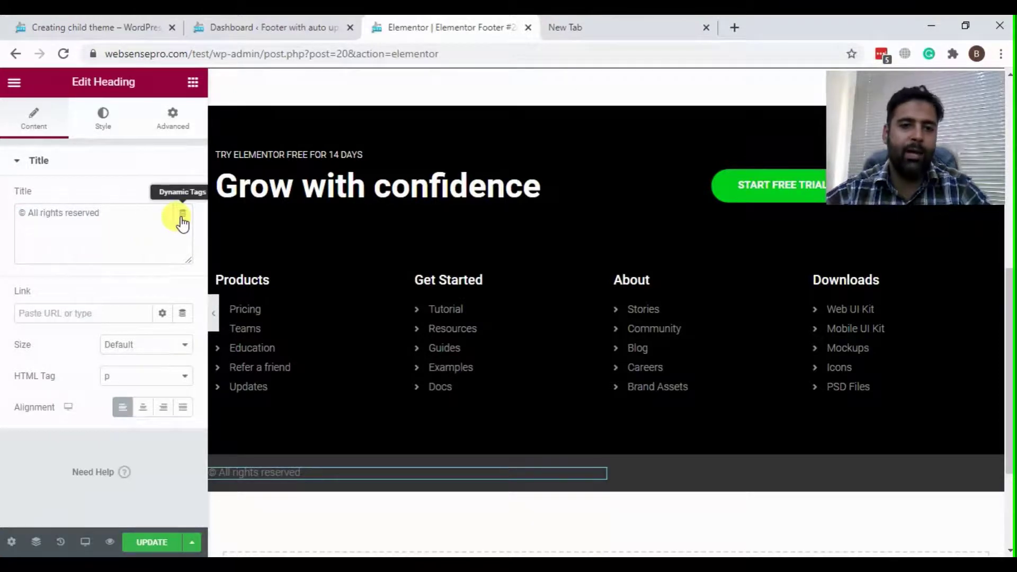
# Replace the heading title with the Current Date Time dynamic tag and open its settings
pyautogui.click(182, 218)
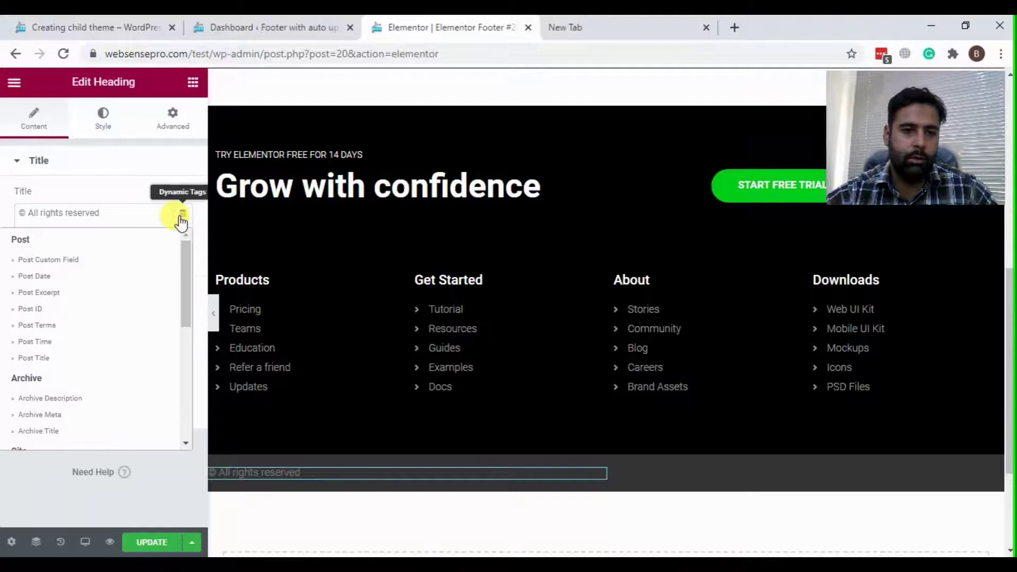
pyautogui.scroll(-4, 143, 268)
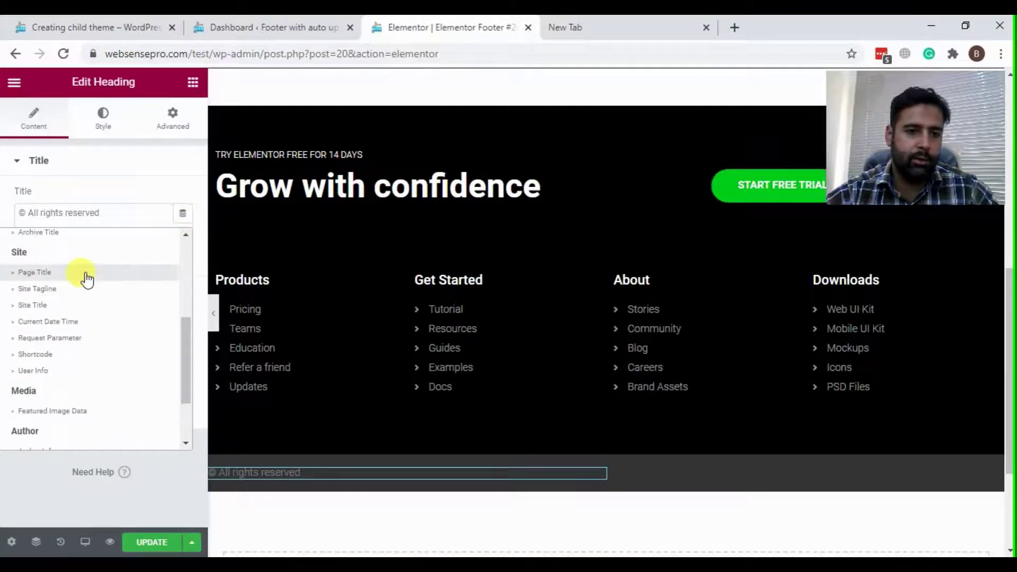
pyautogui.click(53, 324)
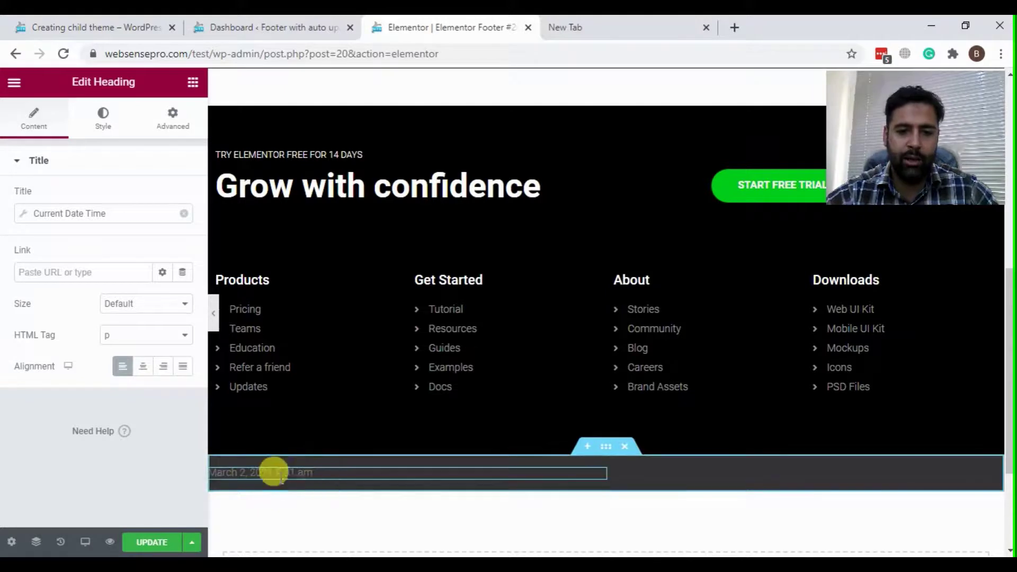
pyautogui.click(100, 213)
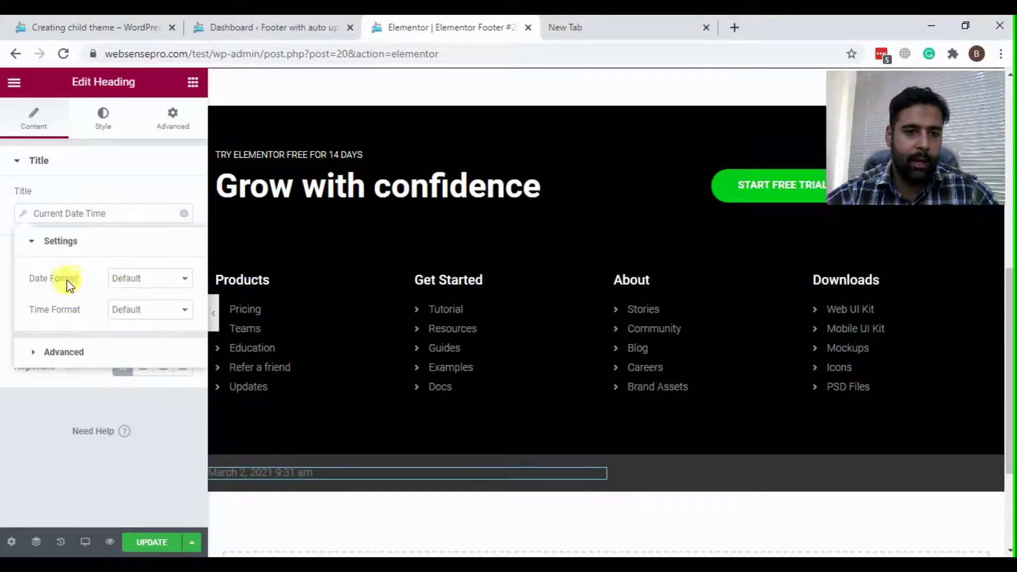
# Set the date tag's Date Format to Custom with the format string Y
pyautogui.moveTo(81, 279); pyautogui.dragTo(34, 279)
pyautogui.click(127, 278)
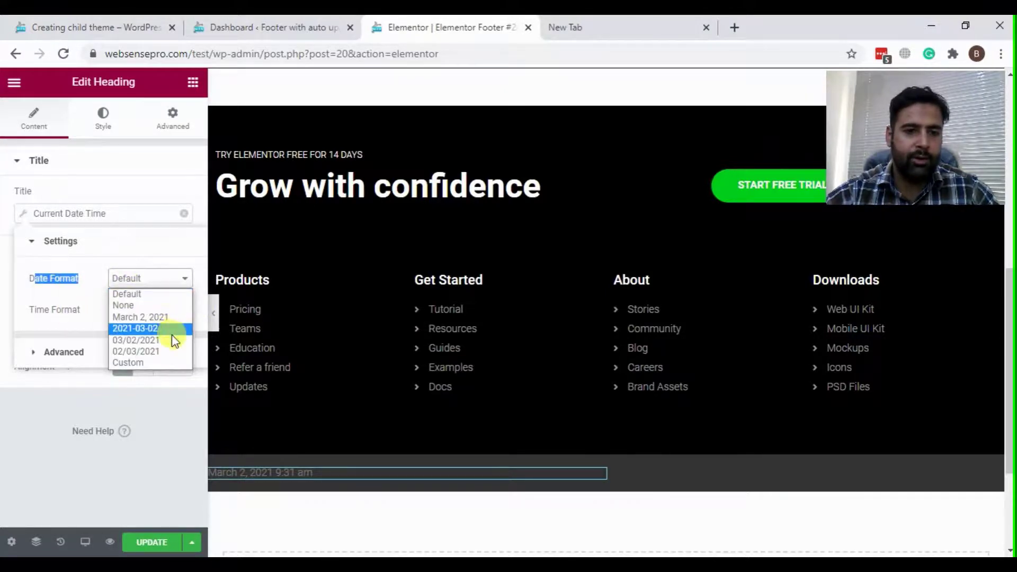
pyautogui.click(165, 366)
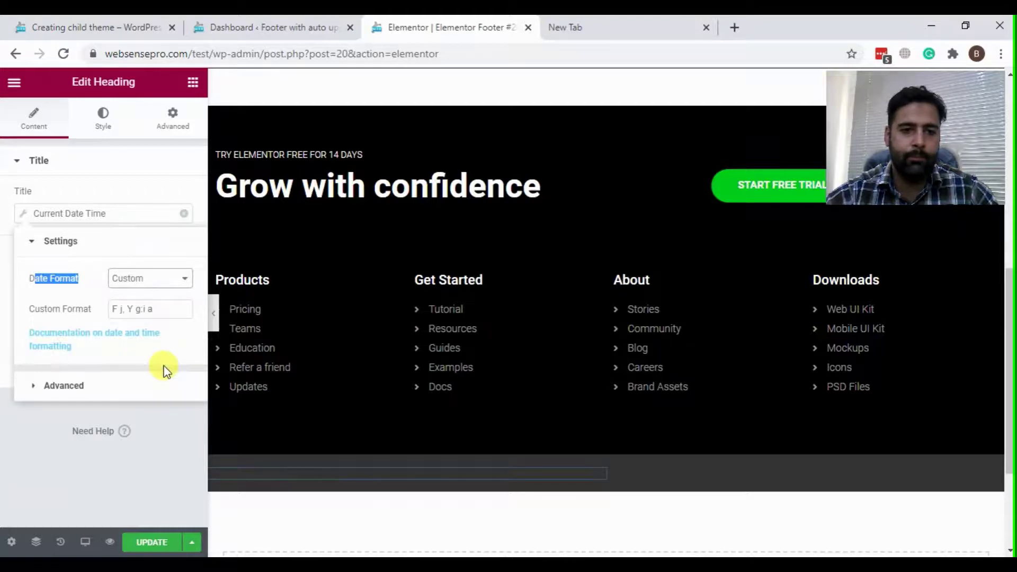
pyautogui.click(127, 309)
pyautogui.hotkey('shift', 'Home')
pyautogui.press('BackSpace')
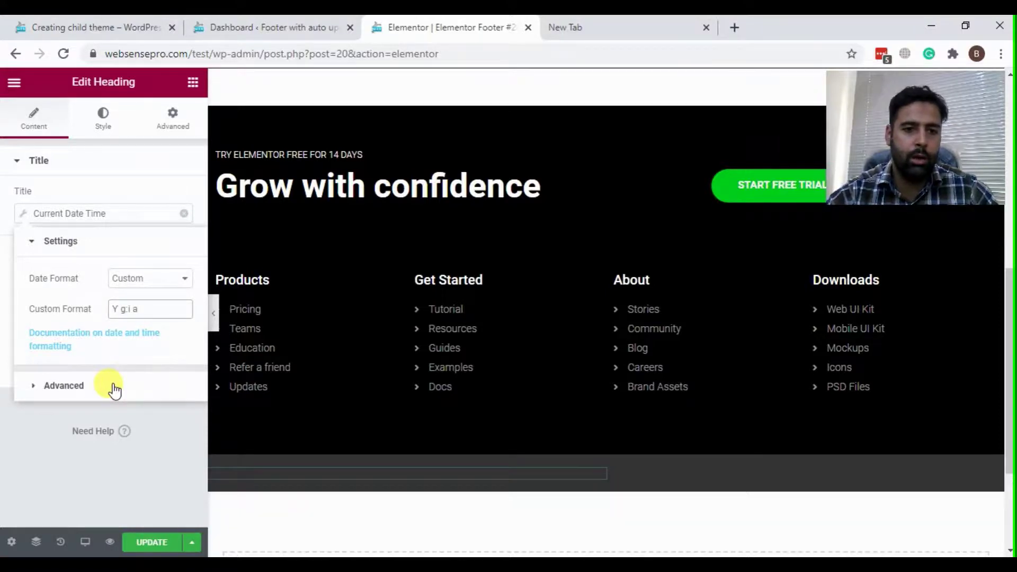
pyautogui.press('BackSpace')
pyautogui.press('BackSpace')
pyautogui.press('BackSpace')
pyautogui.press('BackSpace')
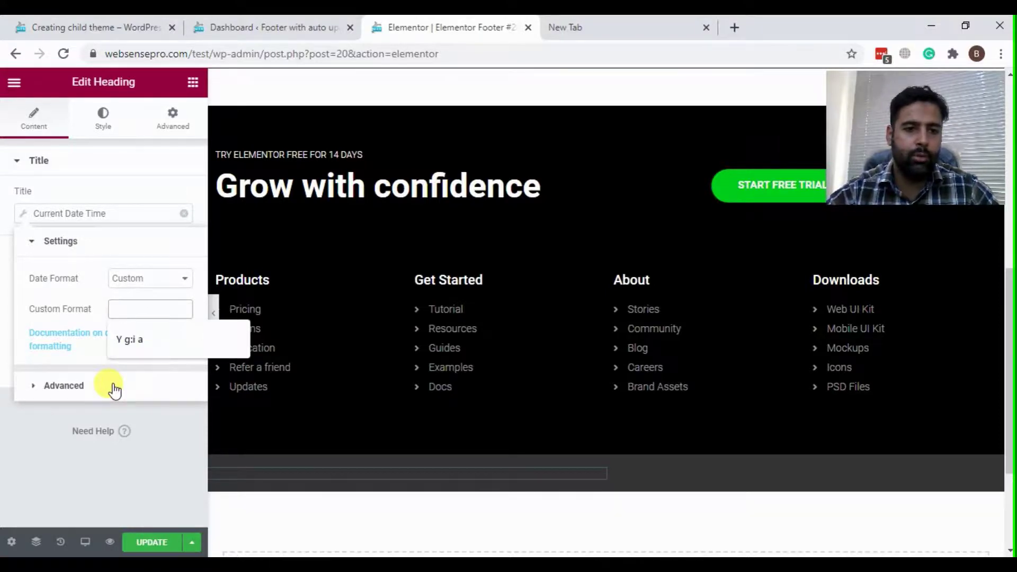
pyautogui.write('Y')
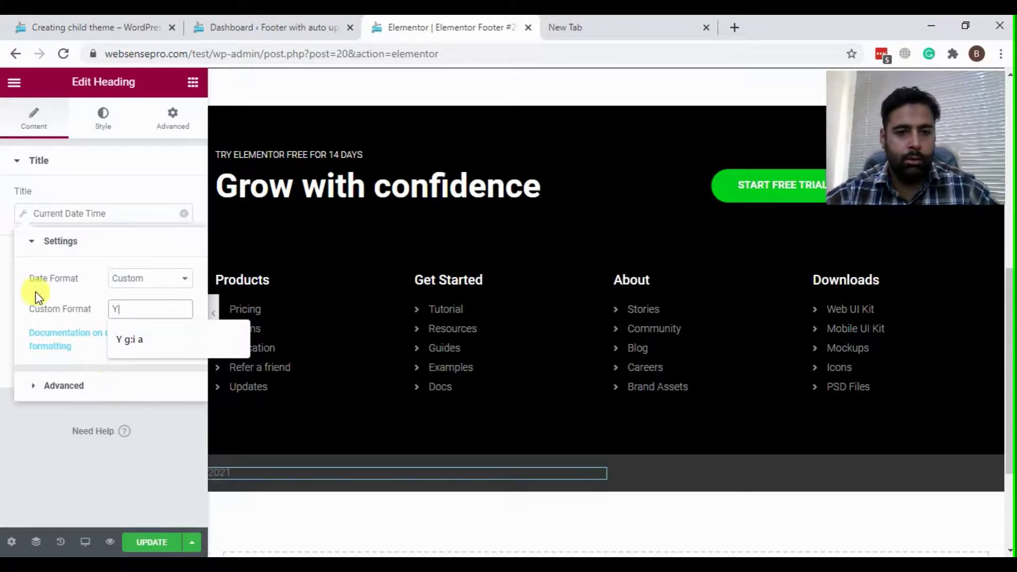
pyautogui.click(76, 300)
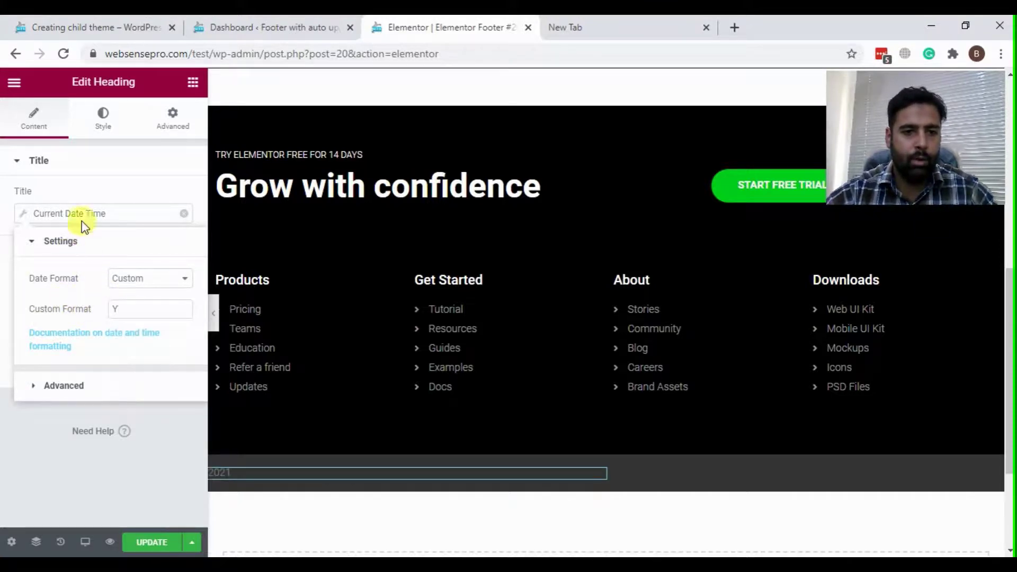
pyautogui.click(34, 243)
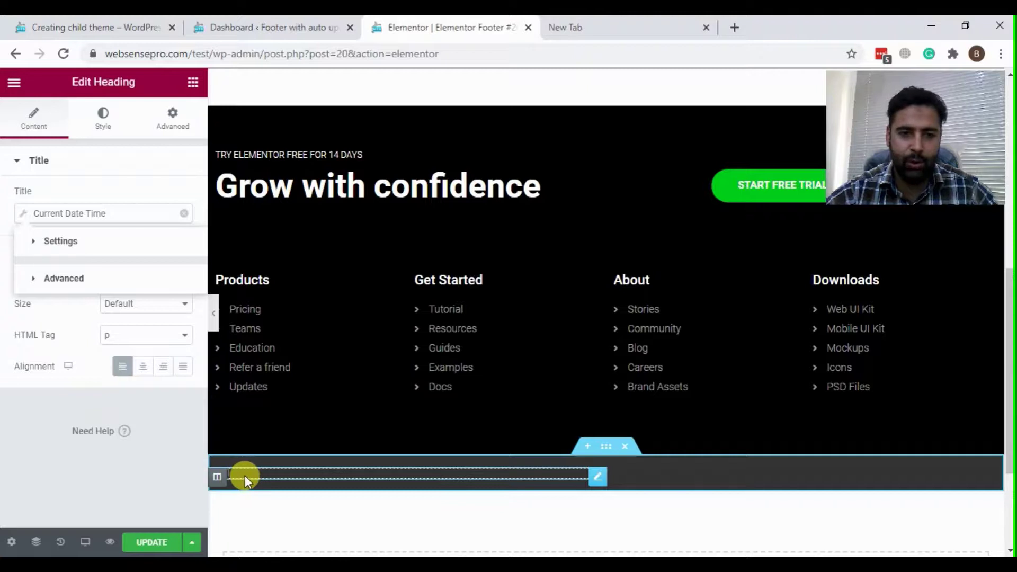
# Paste '© All rights reserved' into the date tag's Advanced After field
pyautogui.click(50, 409)
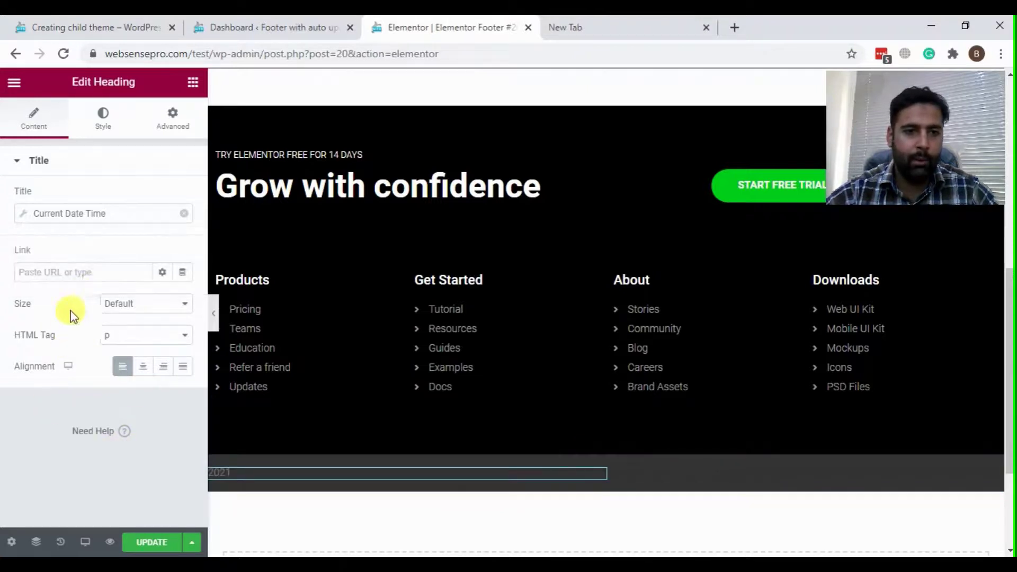
pyautogui.click(90, 210)
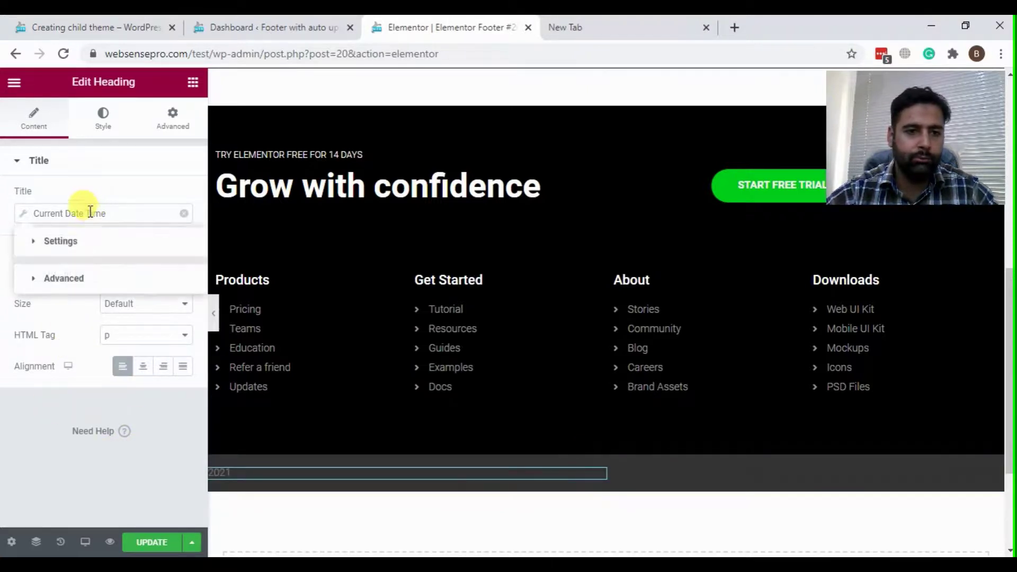
pyautogui.click(30, 283)
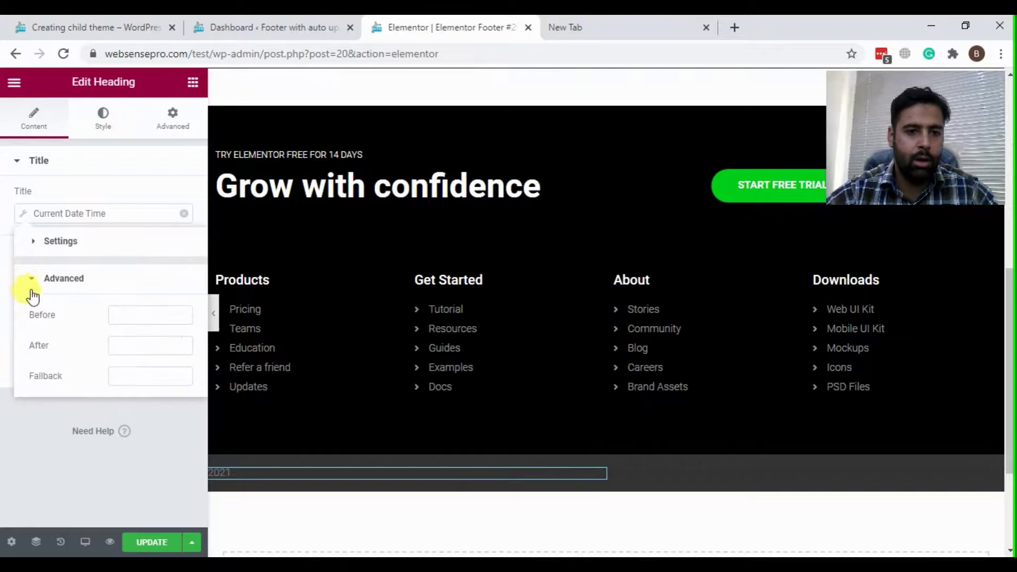
pyautogui.click(119, 346)
pyautogui.click(633, 26)
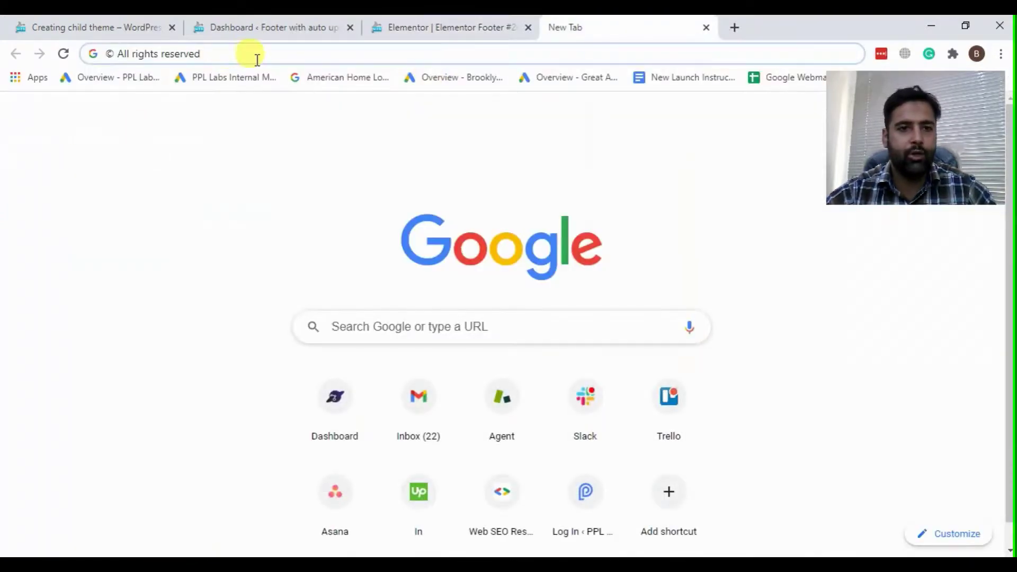
pyautogui.moveTo(253, 54); pyautogui.dragTo(74, 54)
pyautogui.hotkey('ctrl', 'c')
pyautogui.click(440, 28)
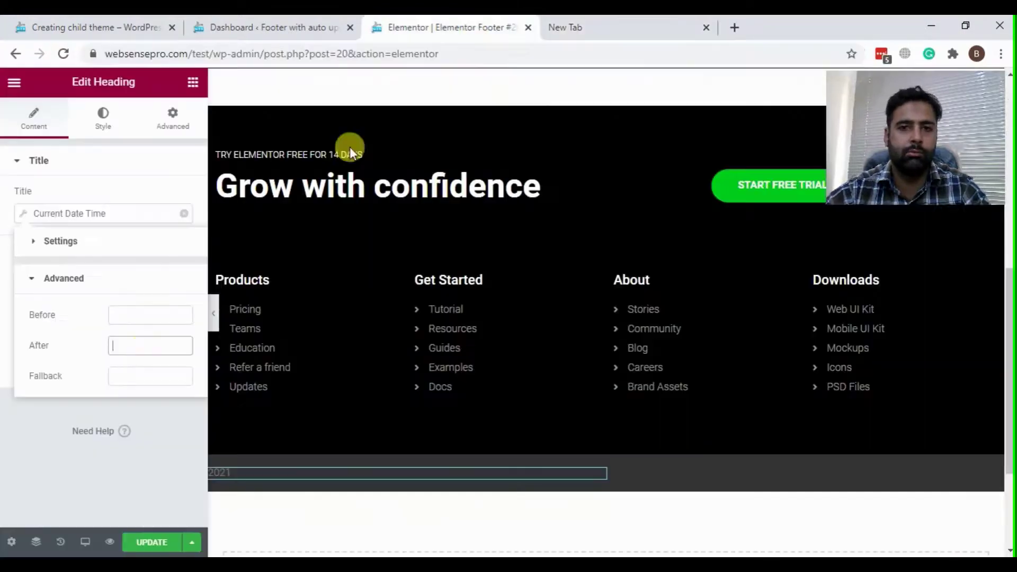
pyautogui.hotkey('ctrl', 'v')
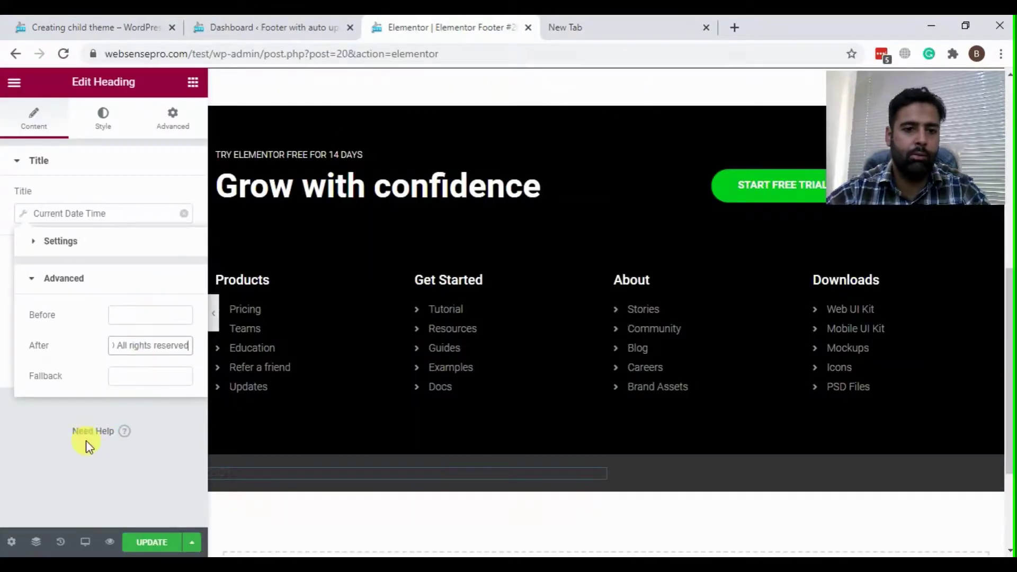
# Add a leading space before © in the After text so the line reads '2021 © All rights reserved'
pyautogui.click(52, 469)
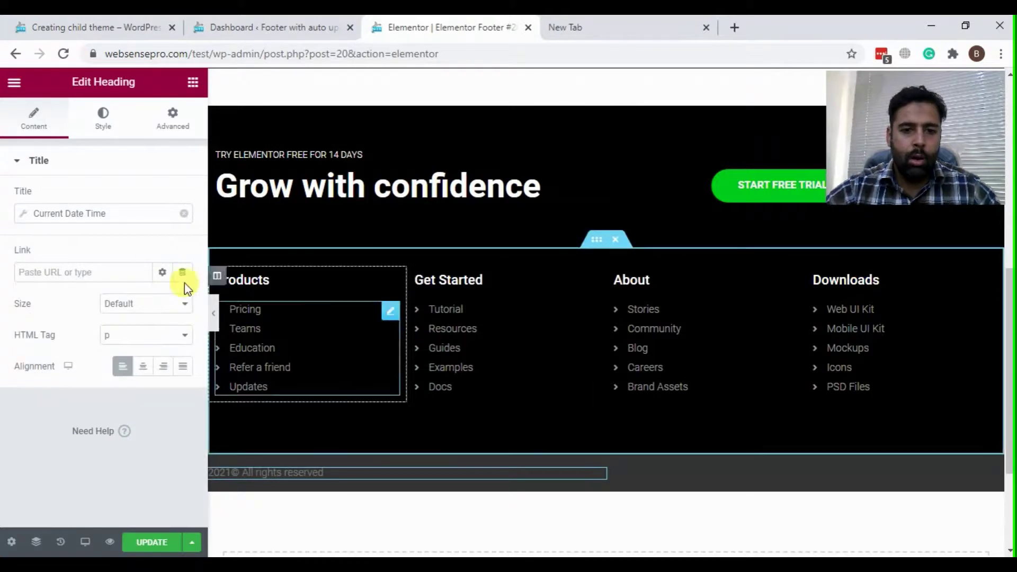
pyautogui.click(109, 213)
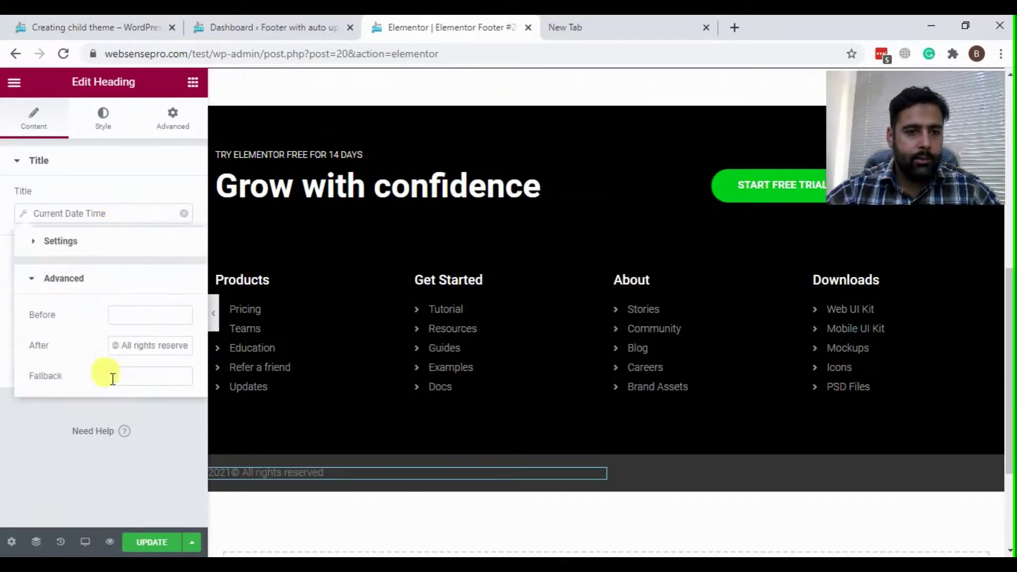
pyautogui.click(113, 345)
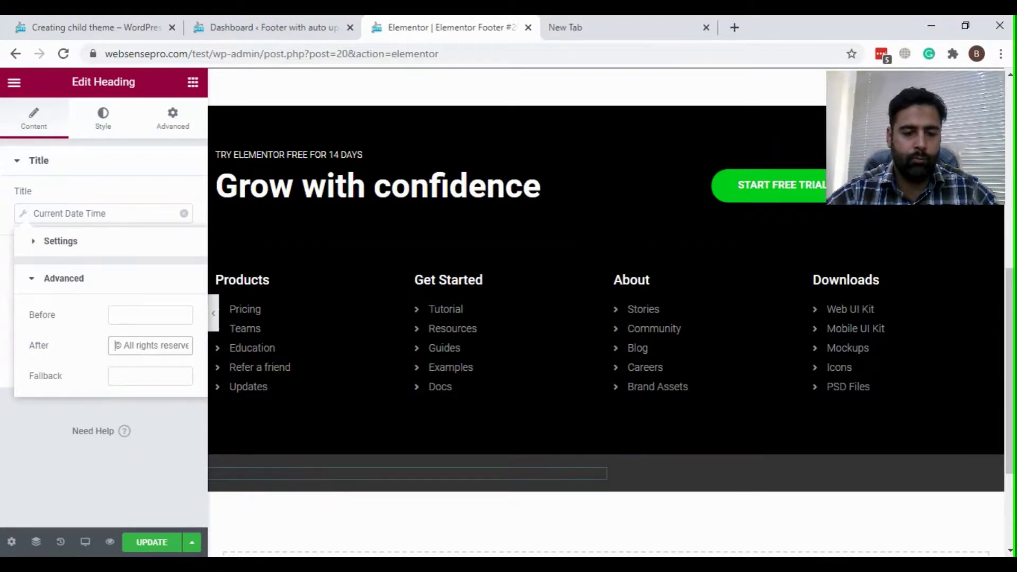
pyautogui.click(25, 446)
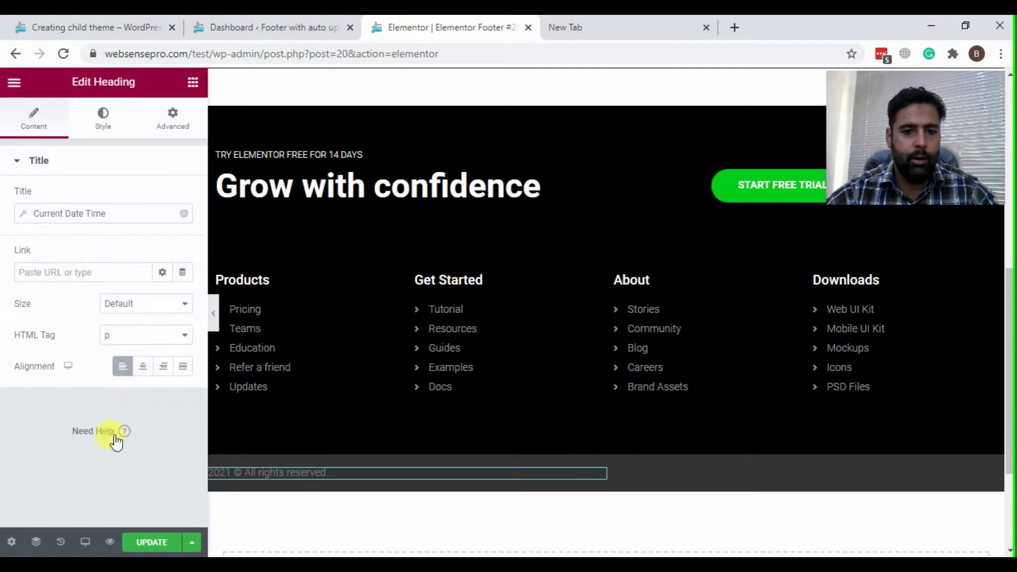
# Raise the heading's text color opacity to #FFFFFFCC in the Style tab
pyautogui.click(104, 120)
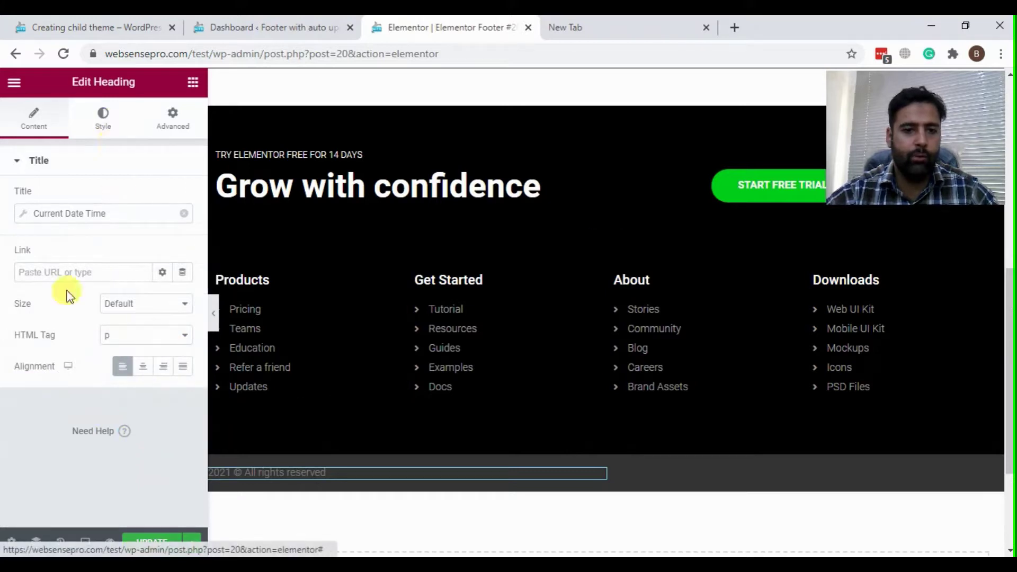
pyautogui.click(179, 197)
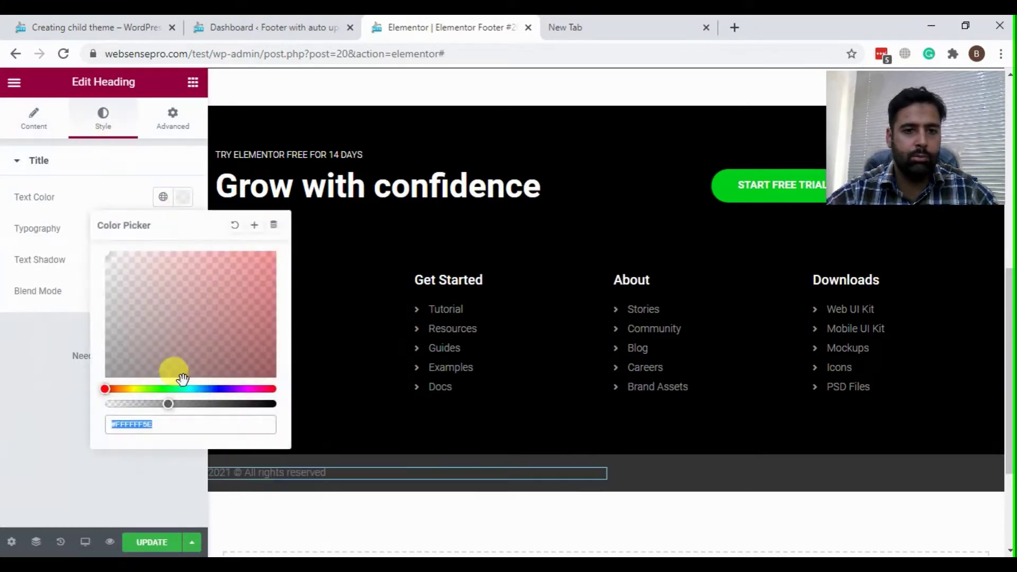
pyautogui.moveTo(168, 404); pyautogui.dragTo(241, 404)
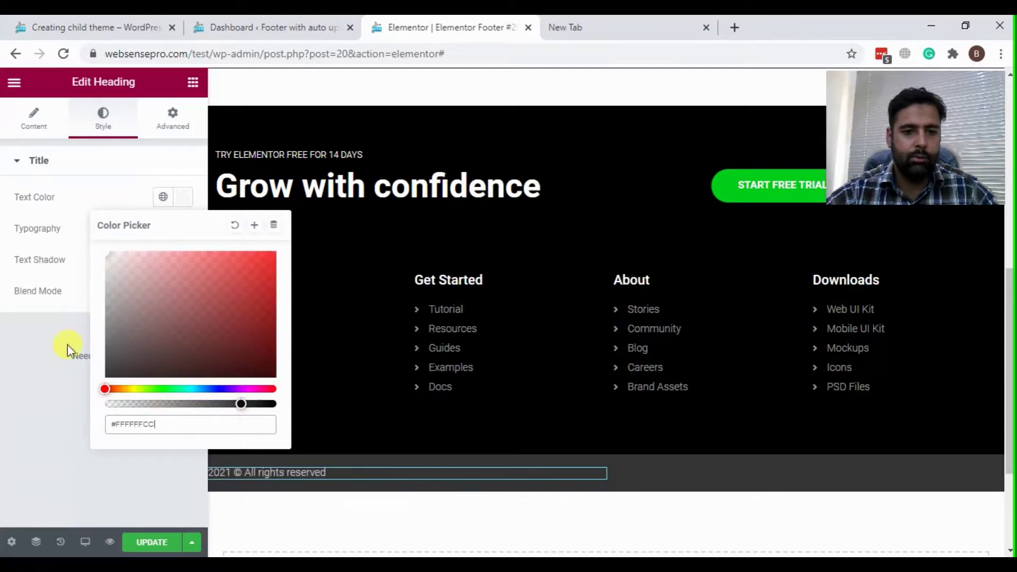
pyautogui.click(23, 335)
# Set the heading's Typography size to 16 px and update the footer template
pyautogui.click(183, 228)
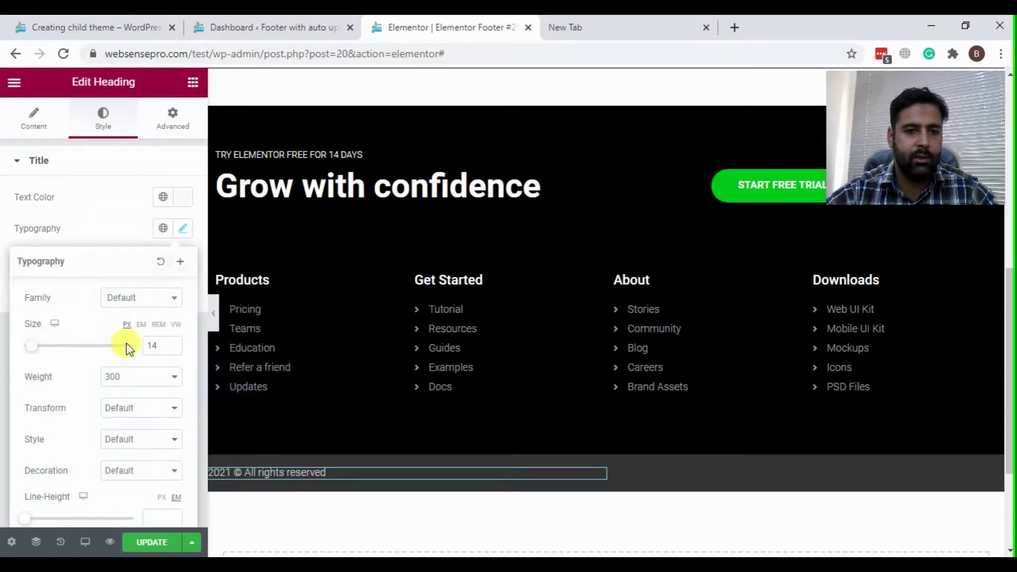
pyautogui.click(154, 345)
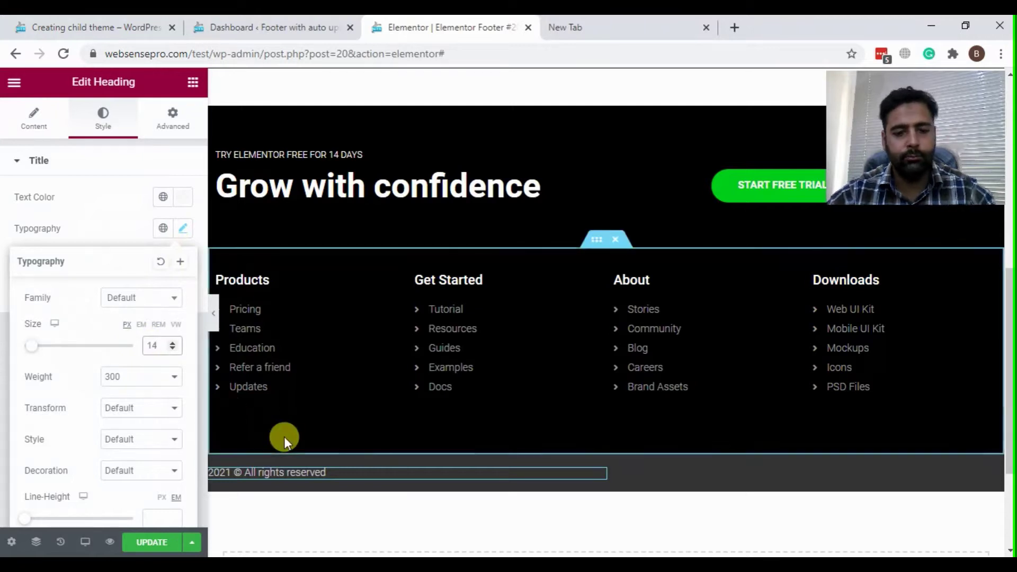
pyautogui.hotkey('ctrl', 'a')
pyautogui.write('20')
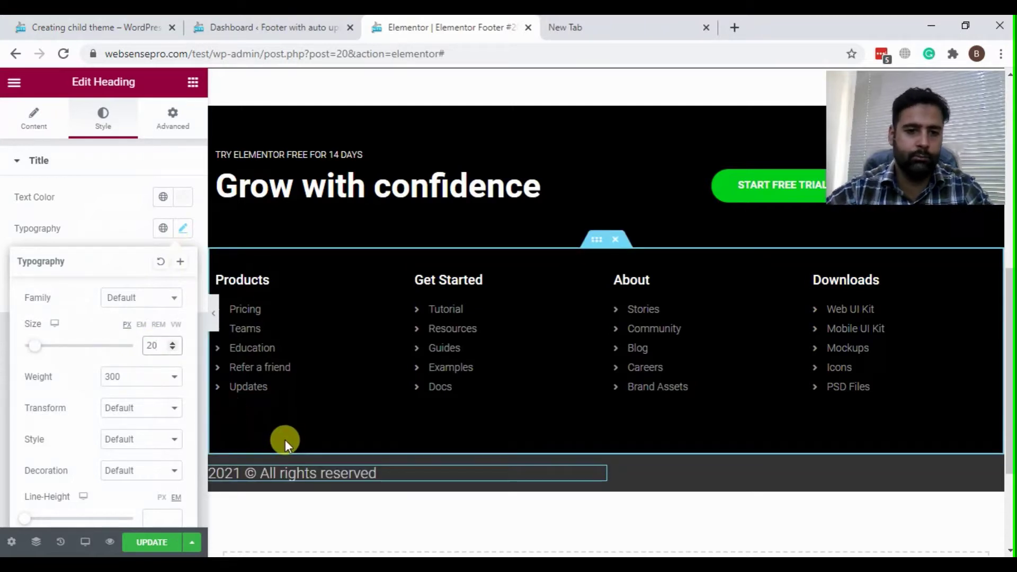
pyautogui.hotkey('ctrl', 'a')
pyautogui.write('16')
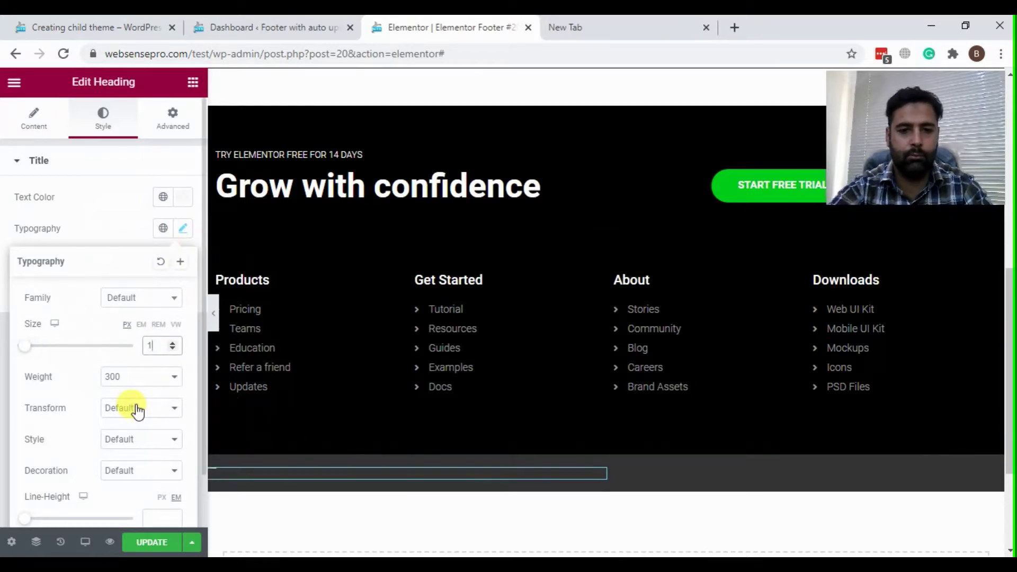
pyautogui.click(89, 227)
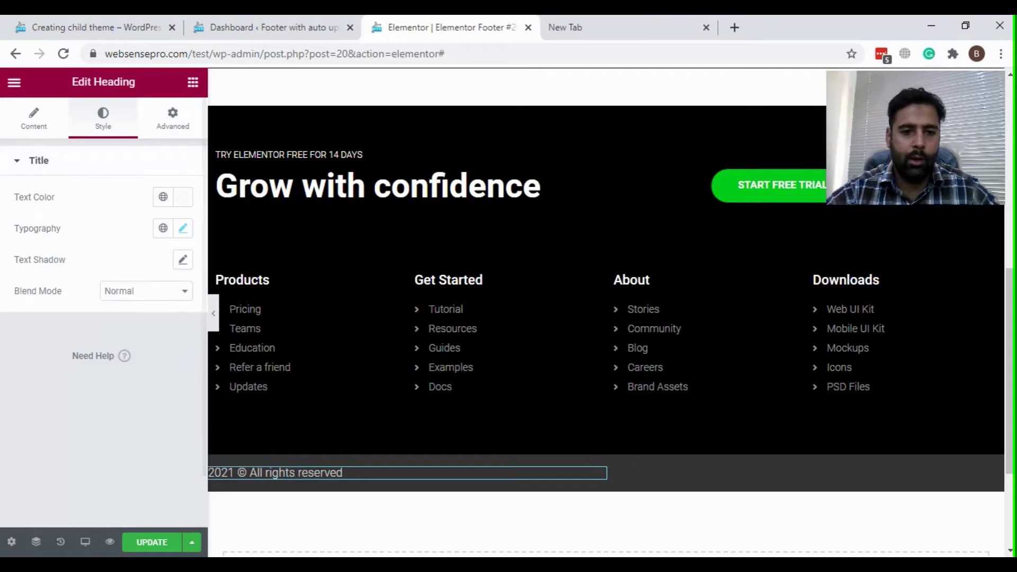
pyautogui.click(155, 543)
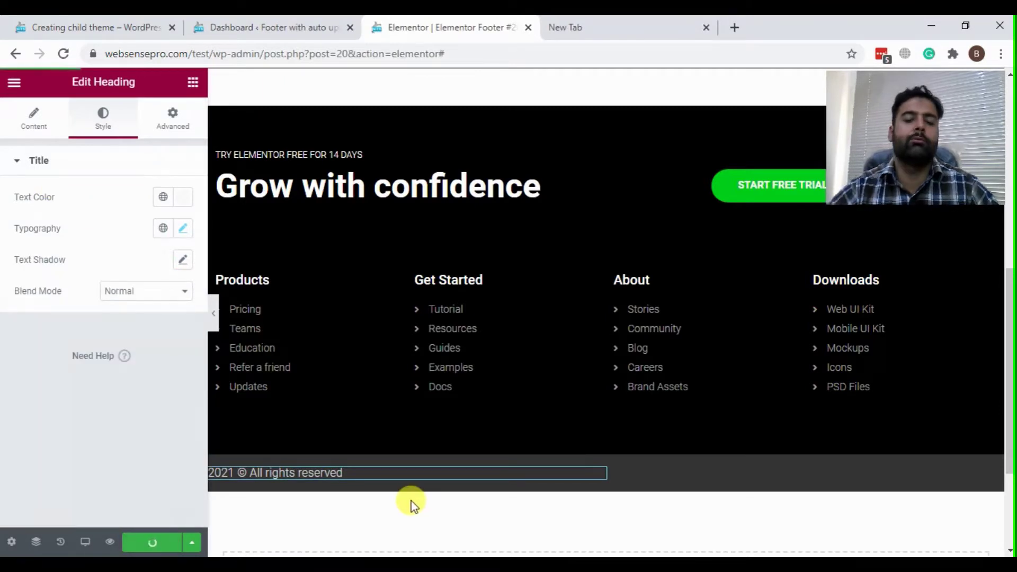